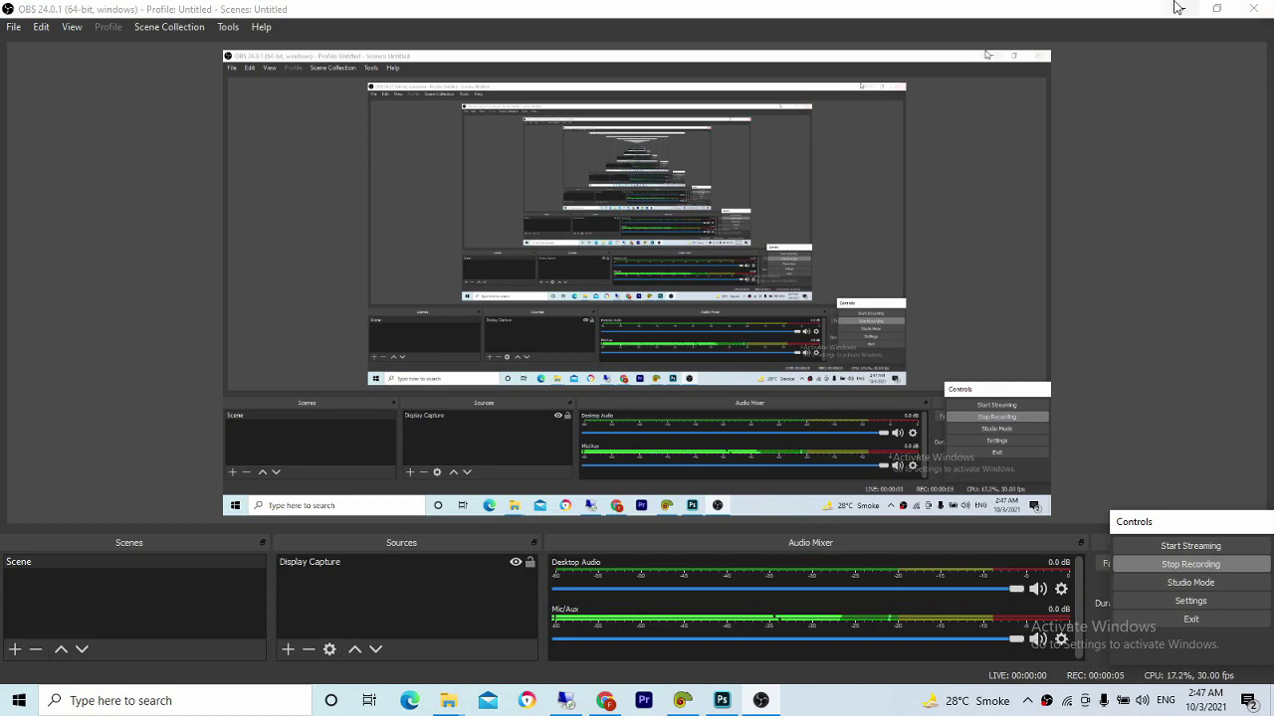
- Minimize OBS Studio and bring 'Merging Two photos.psd' back to the front in Photoshop
click(1180, 9)
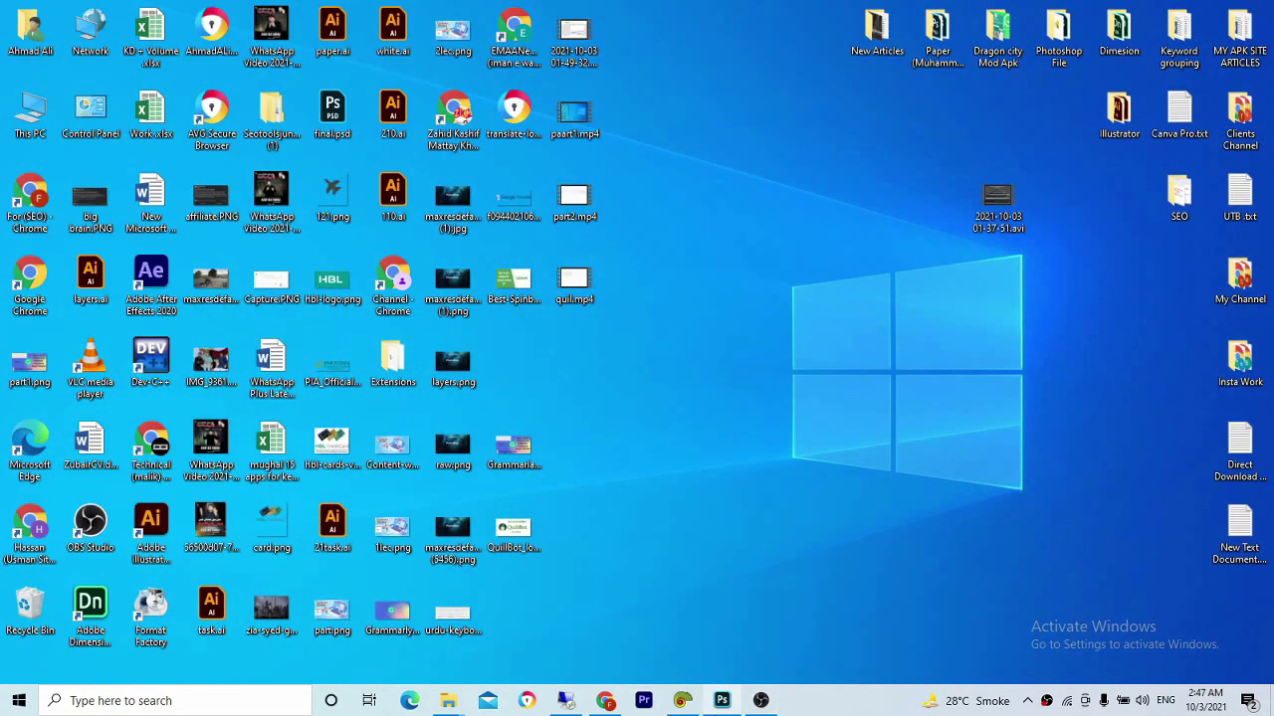
click(721, 701)
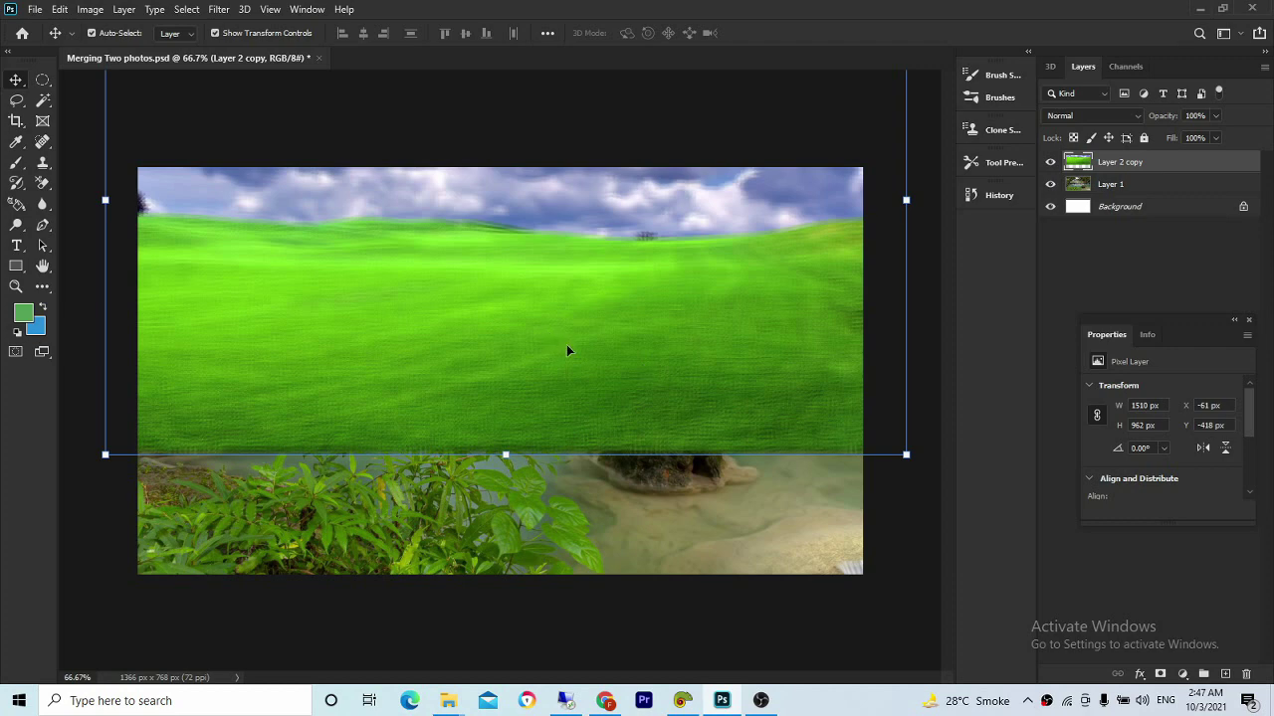
- Move the grass photo up and reposition the waterfall photo, Layer 1, to show its top
drag(566, 351, 546, 184)
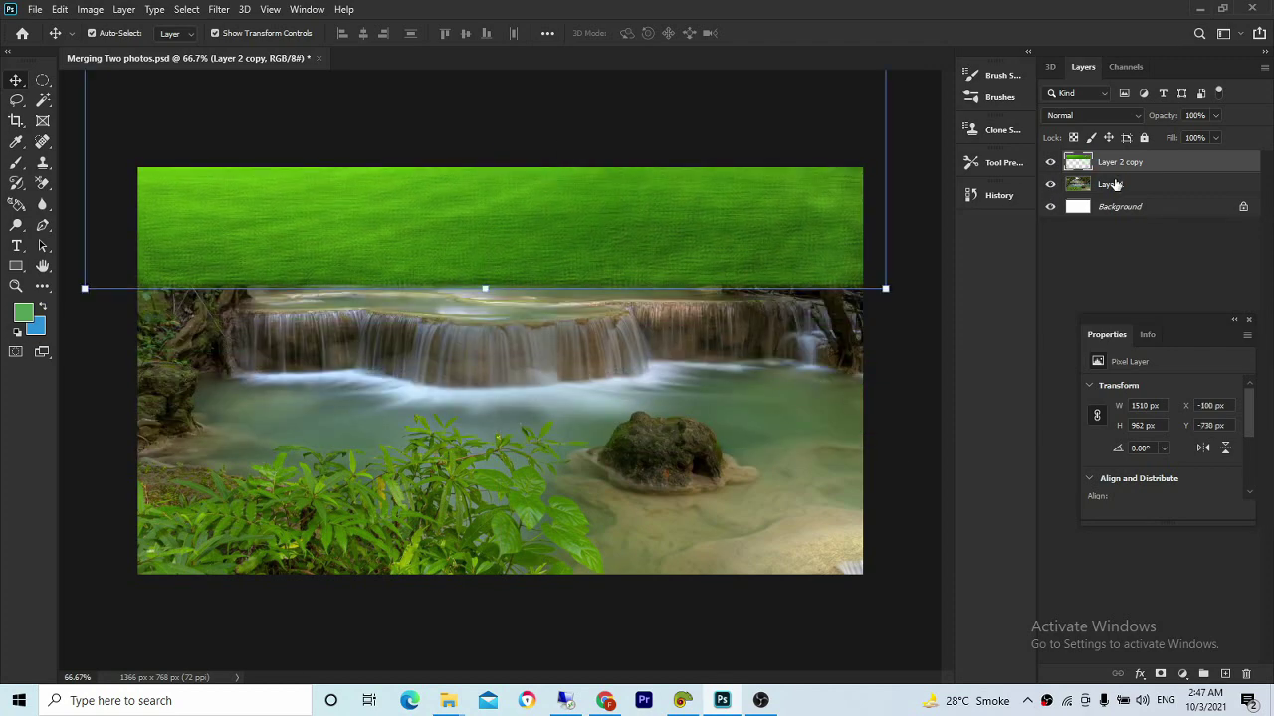
click(1110, 184)
drag(683, 366, 661, 416)
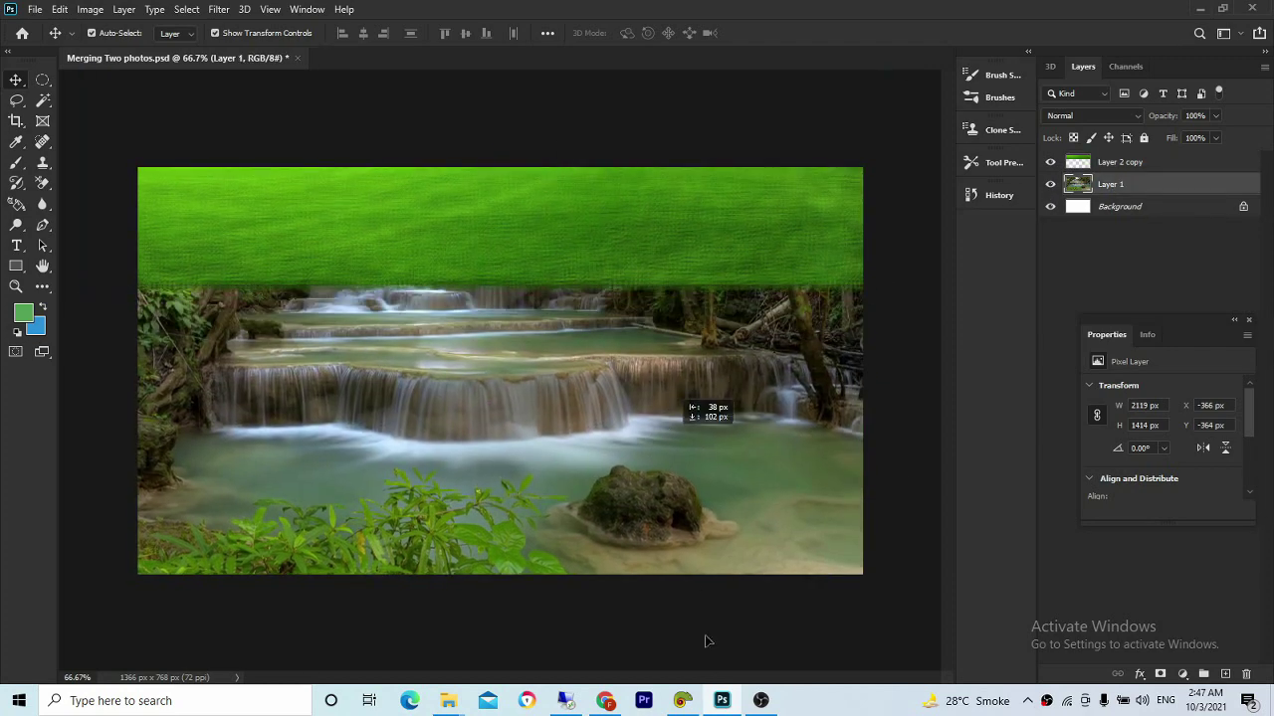
mouse_move(705, 641)
mouse_down()
mouse_move(649, 554)
mouse_move(679, 475)
mouse_up()
- Lower the grass layer slightly and settle the waterfall photo beneath it
click(851, 236)
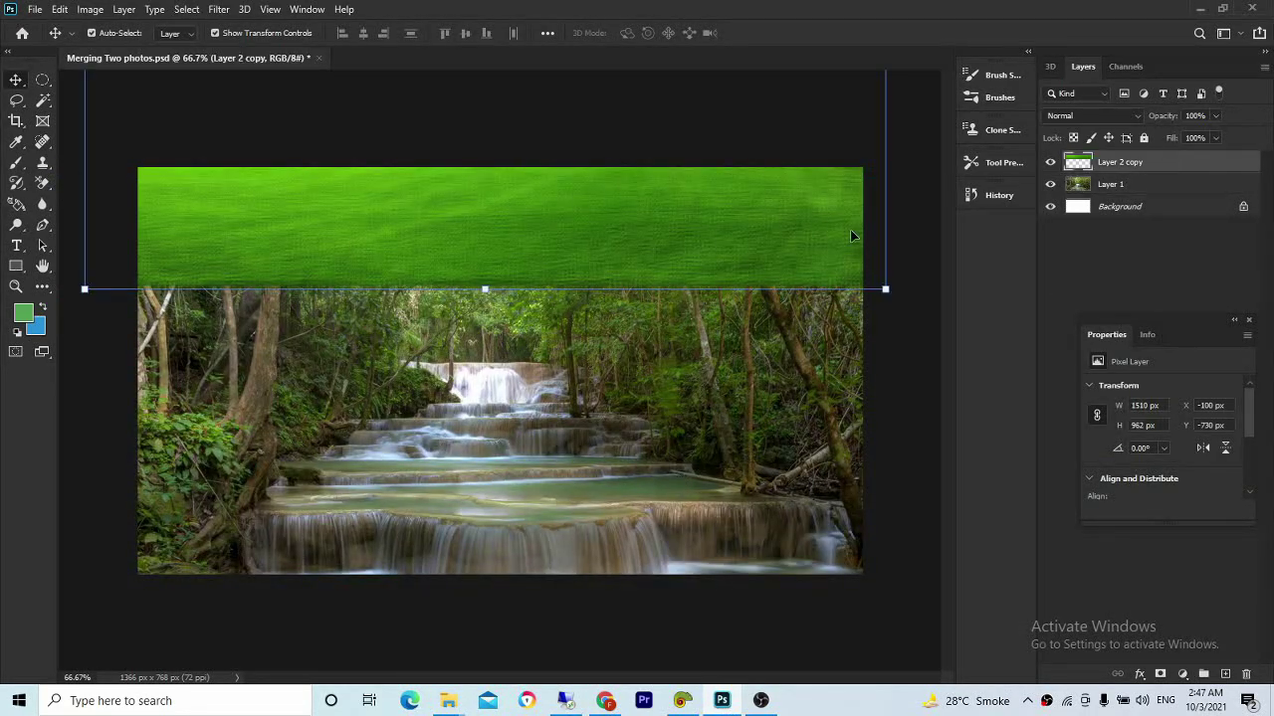
drag(712, 205, 716, 228)
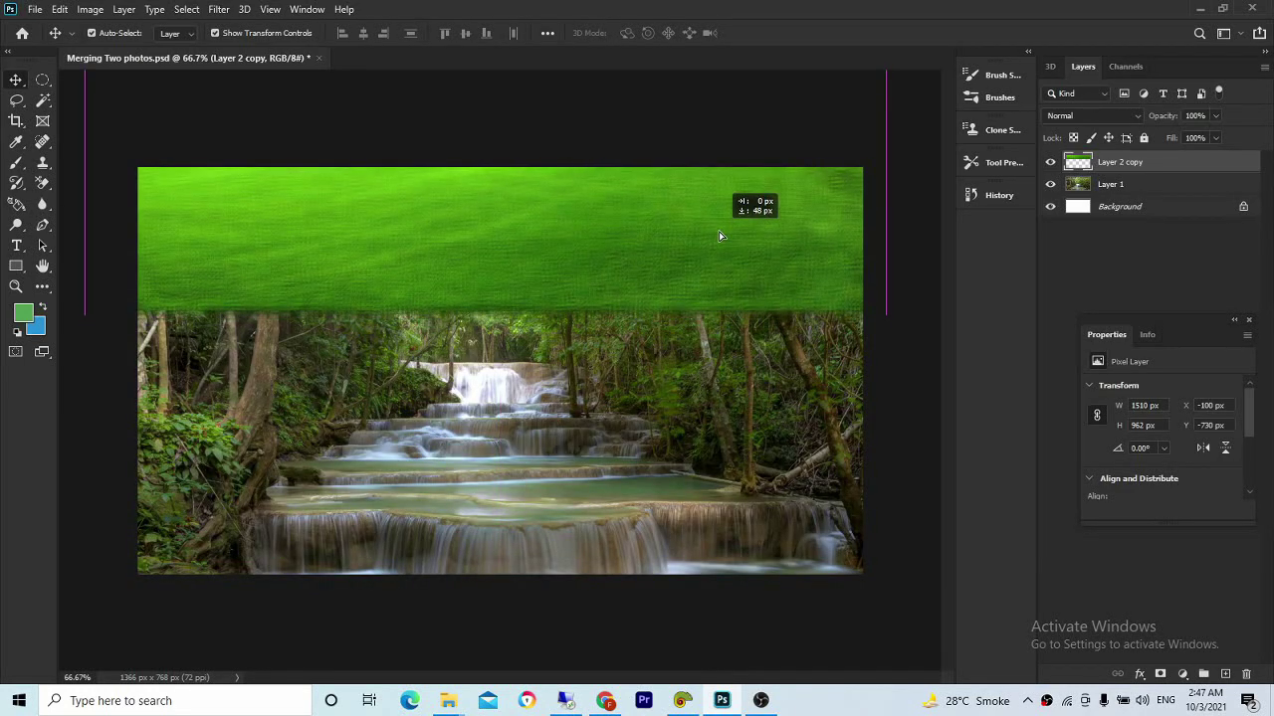
drag(716, 233, 719, 246)
mouse_move(651, 378)
mouse_down()
mouse_move(652, 474)
mouse_move(643, 381)
mouse_up()
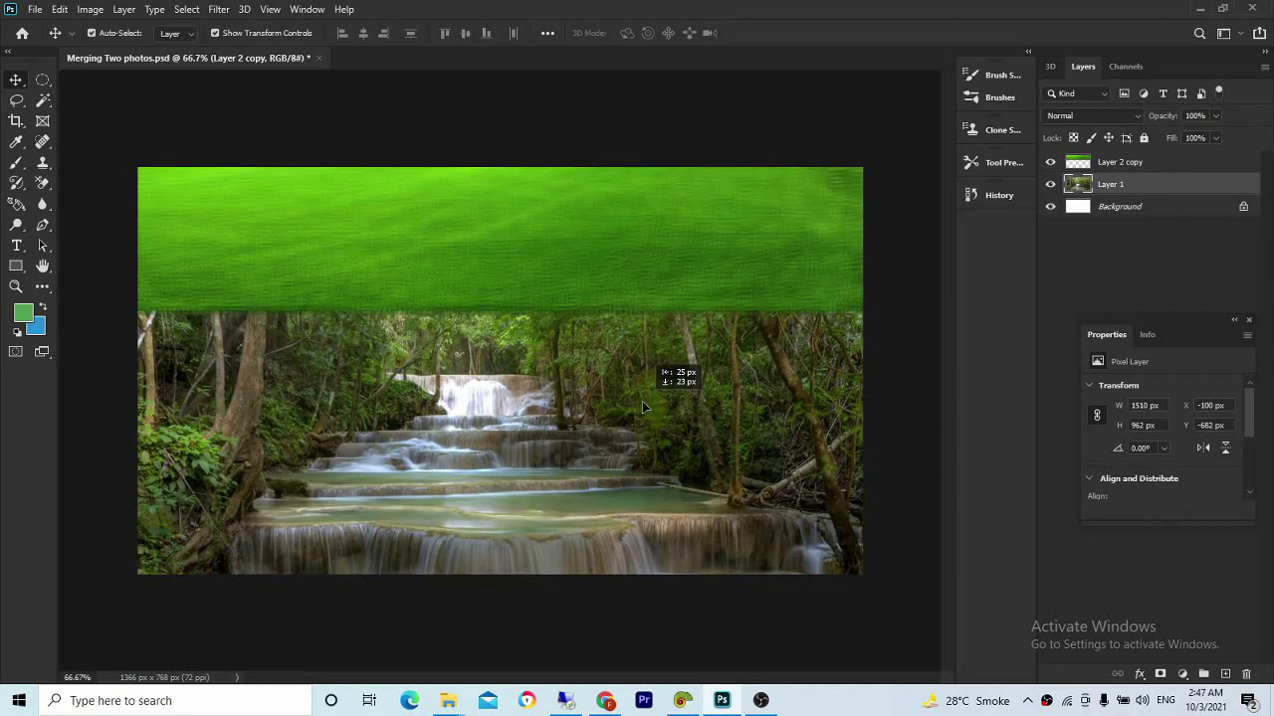
drag(643, 381, 642, 416)
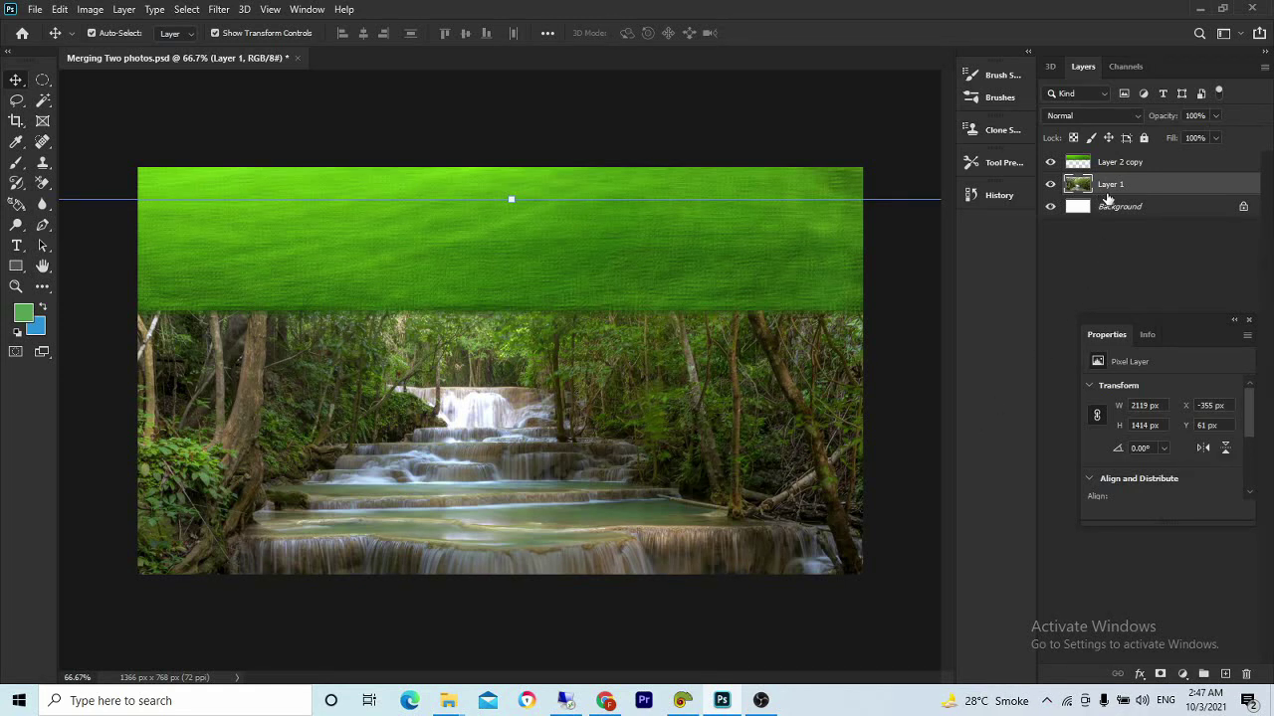
- Nudge the waterfall photo down a few pixels, then pull the grass layer down to show the cloudy sky
click(637, 464)
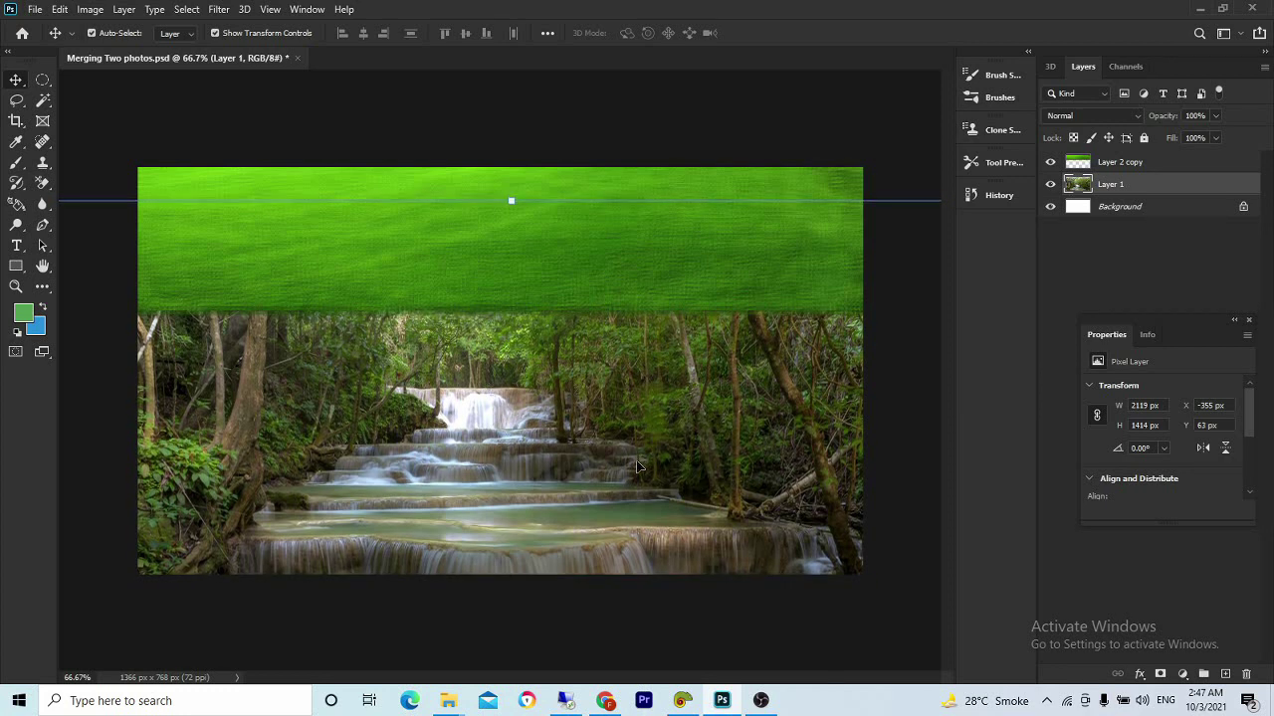
key(shift+Down)
key(Down)
key(Down)
key(Down)
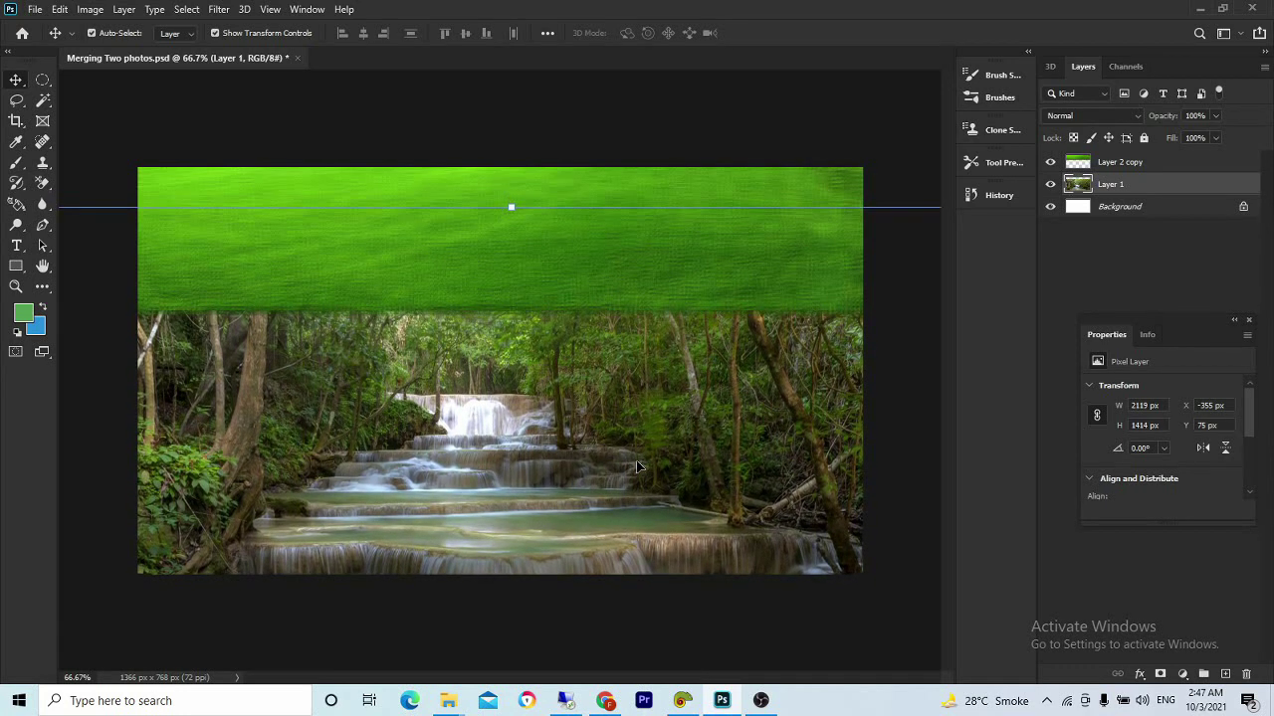
key(Down)
key(Down)
key(Down)
key(Down)
key(Down)
key(Down)
key(Down)
key(Down)
key(Down)
key(Down)
key(Down)
key(Down)
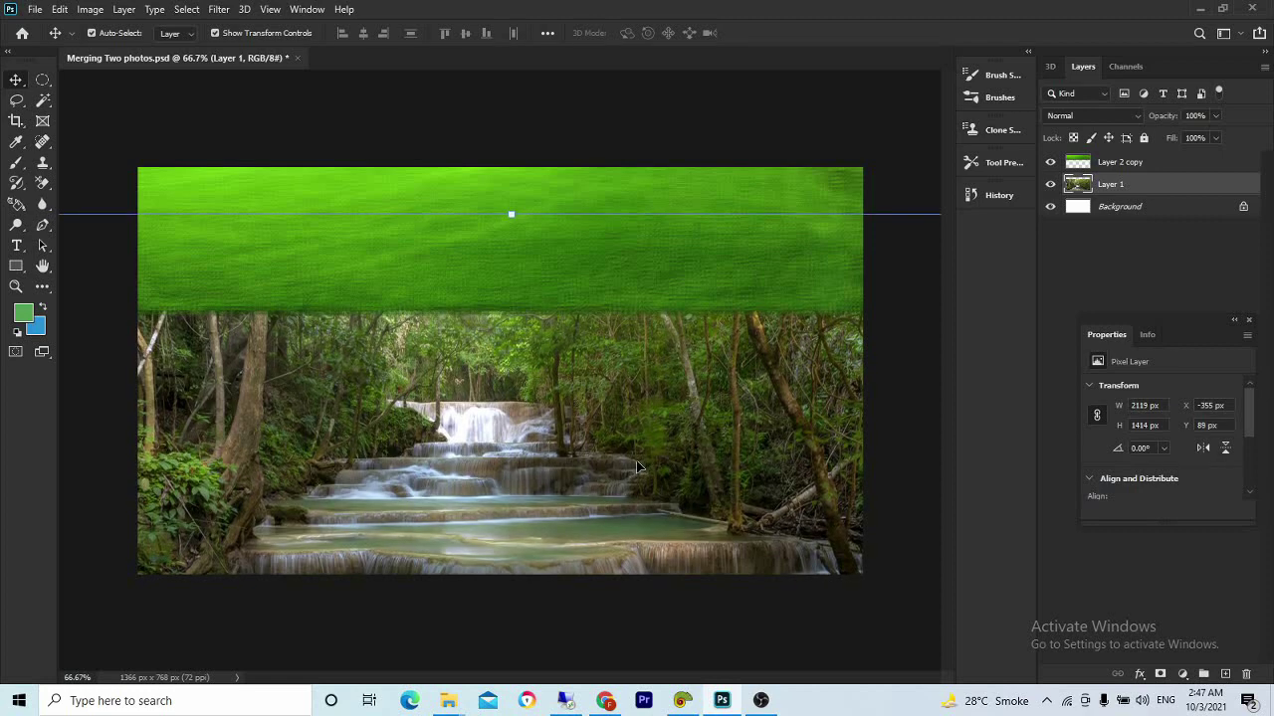
drag(604, 276, 621, 481)
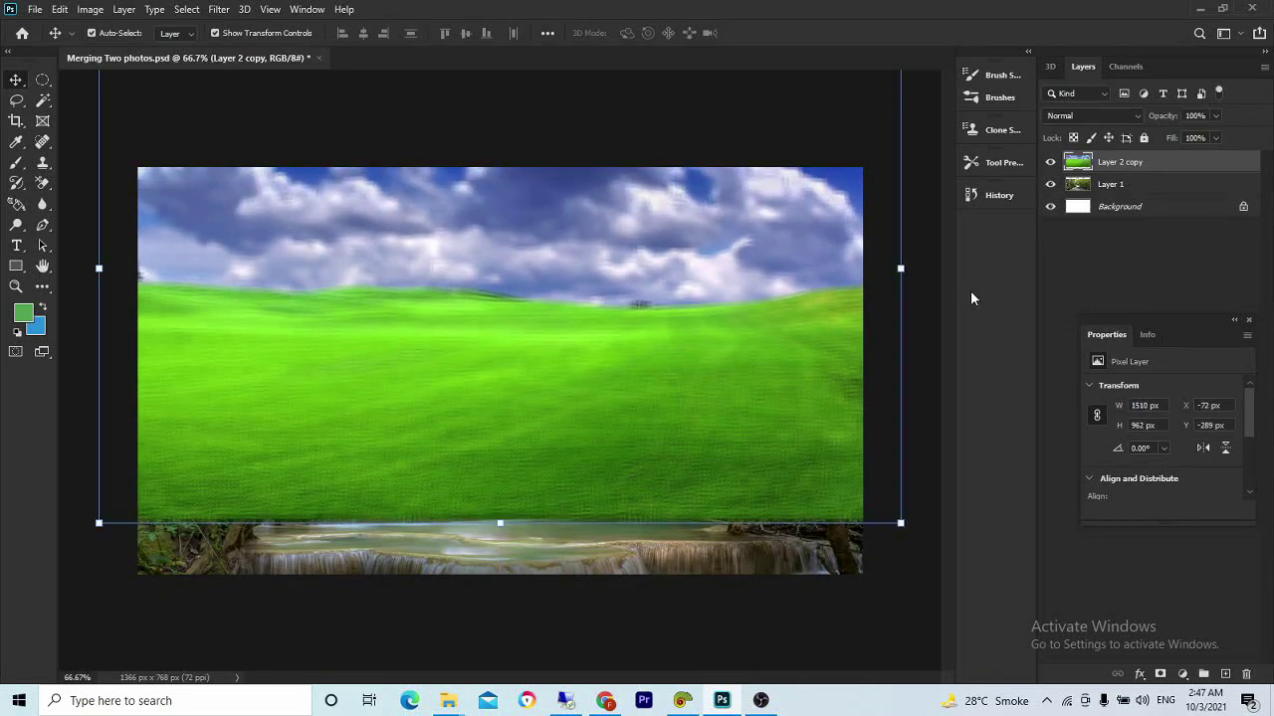
- With Layer 1 hidden, lower Layer 2 copy about 15 px, then show Layer 1 and reselect Layer 2 copy
click(1049, 185)
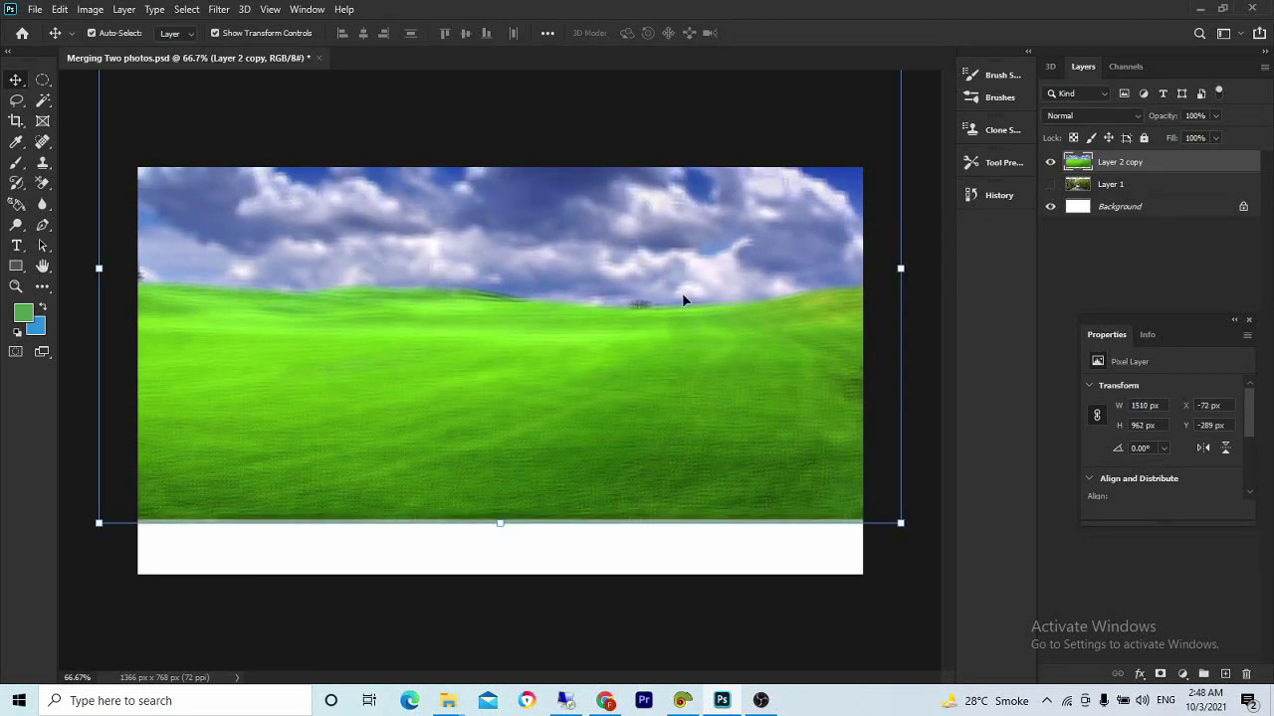
drag(681, 293, 682, 306)
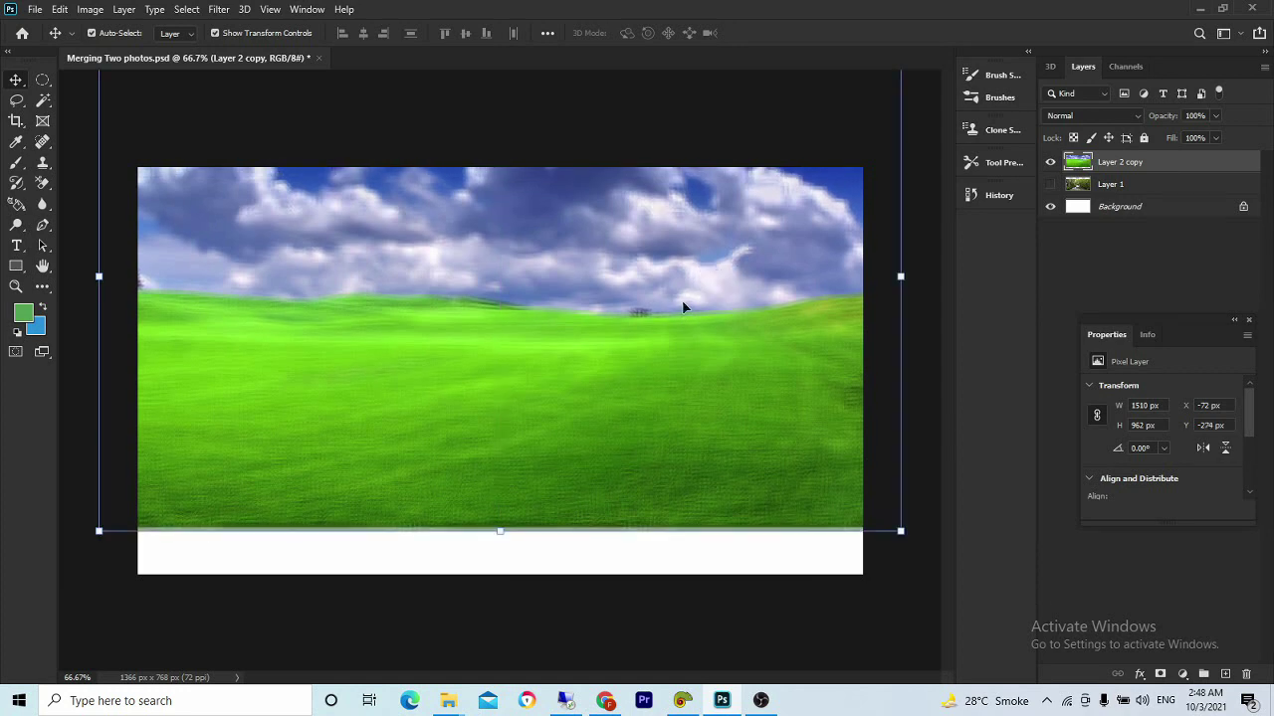
click(1050, 184)
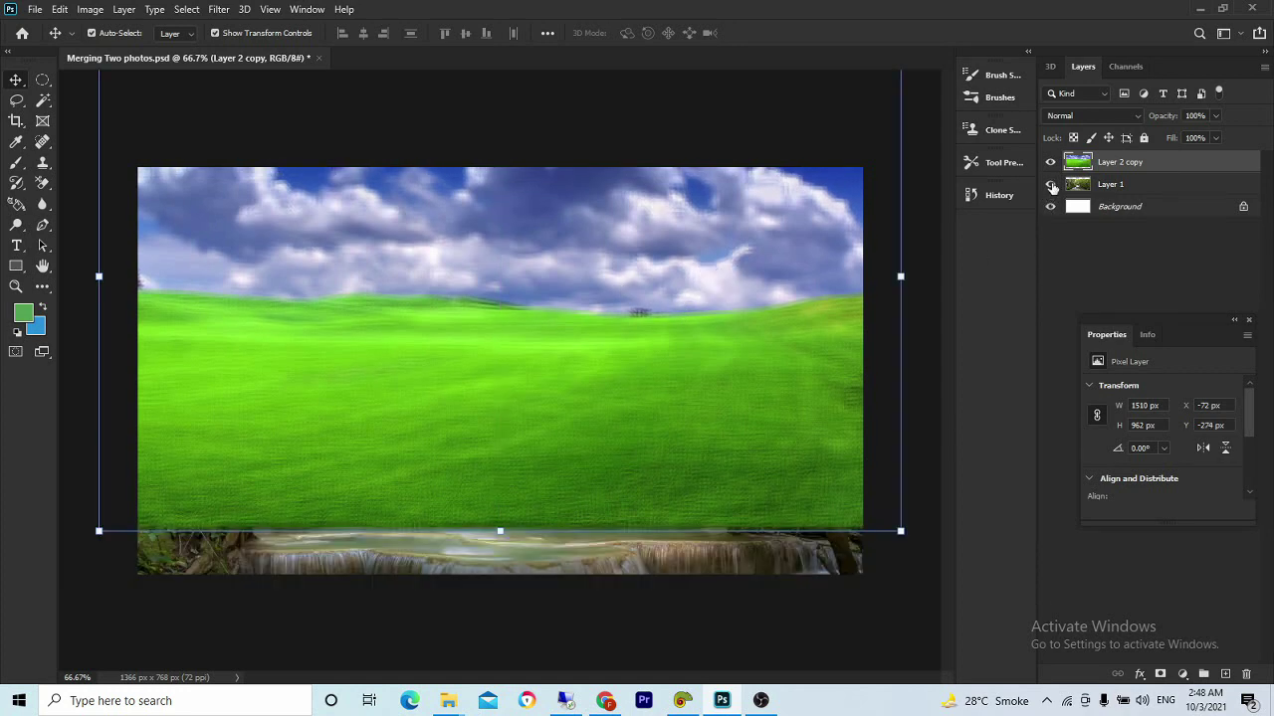
click(936, 370)
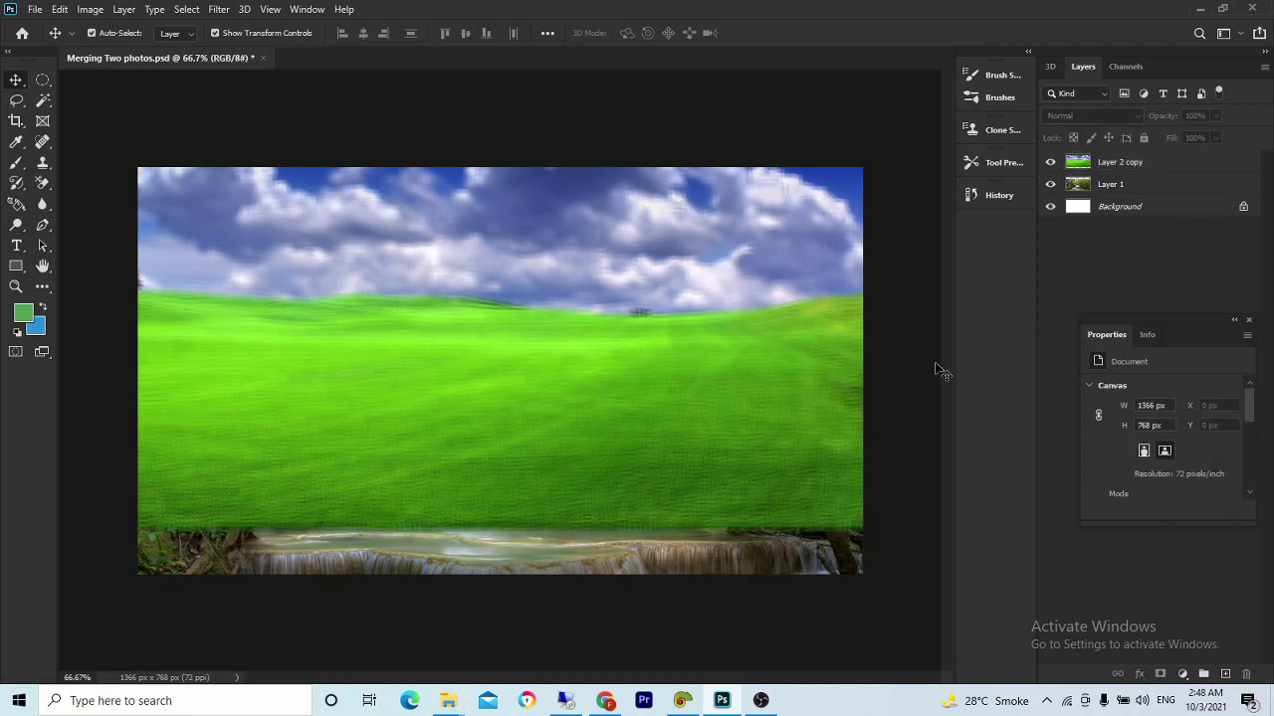
click(1182, 167)
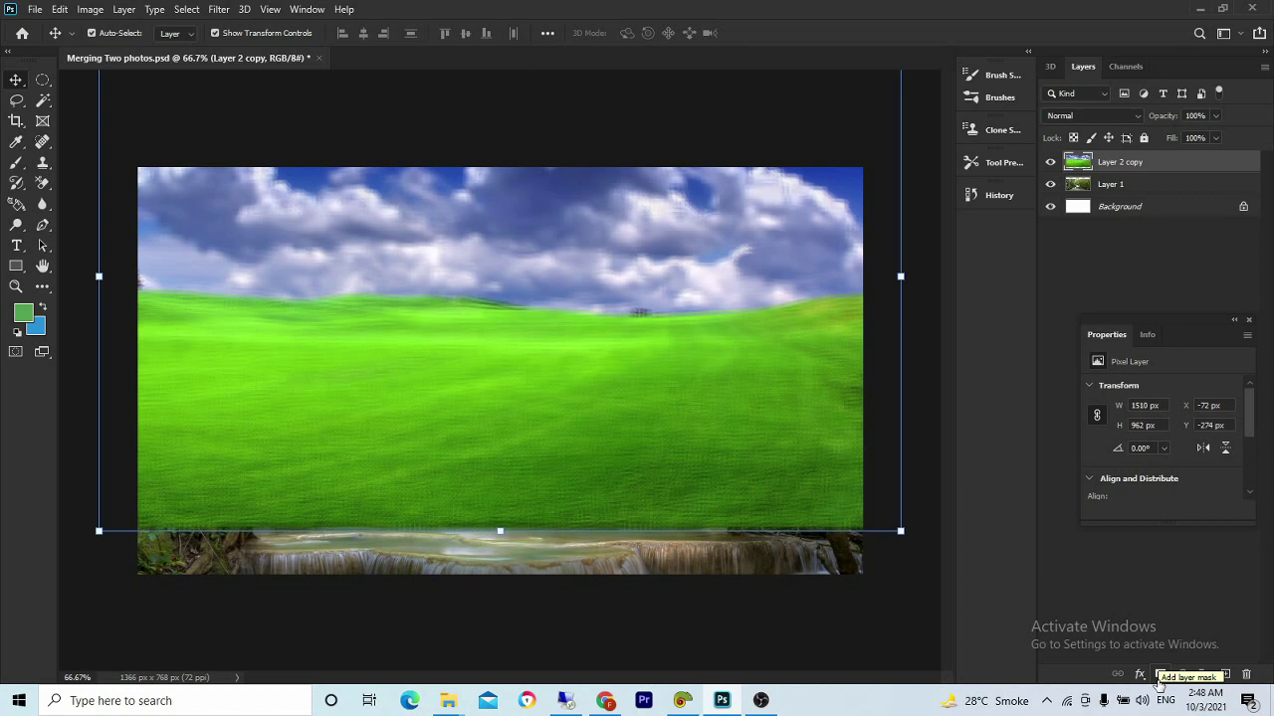
- Add a white layer mask to Layer 2 copy and swap the colours to white over black
click(1158, 679)
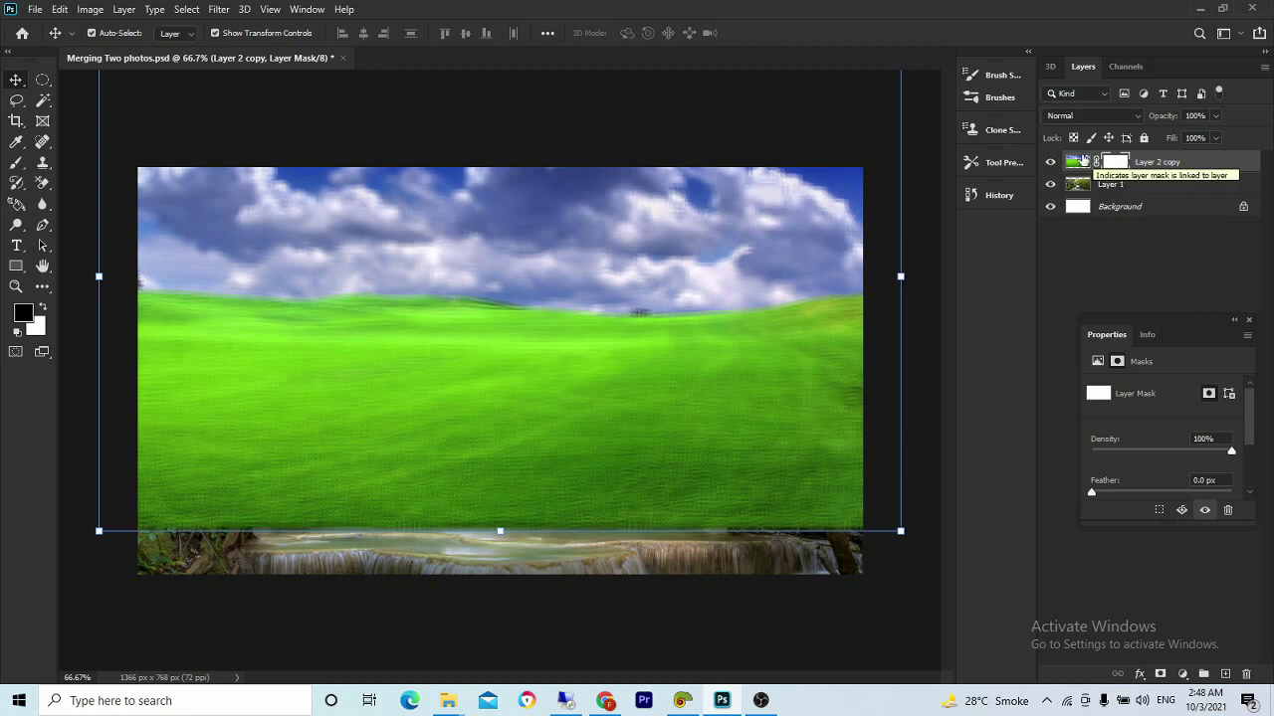
click(1079, 162)
click(1108, 161)
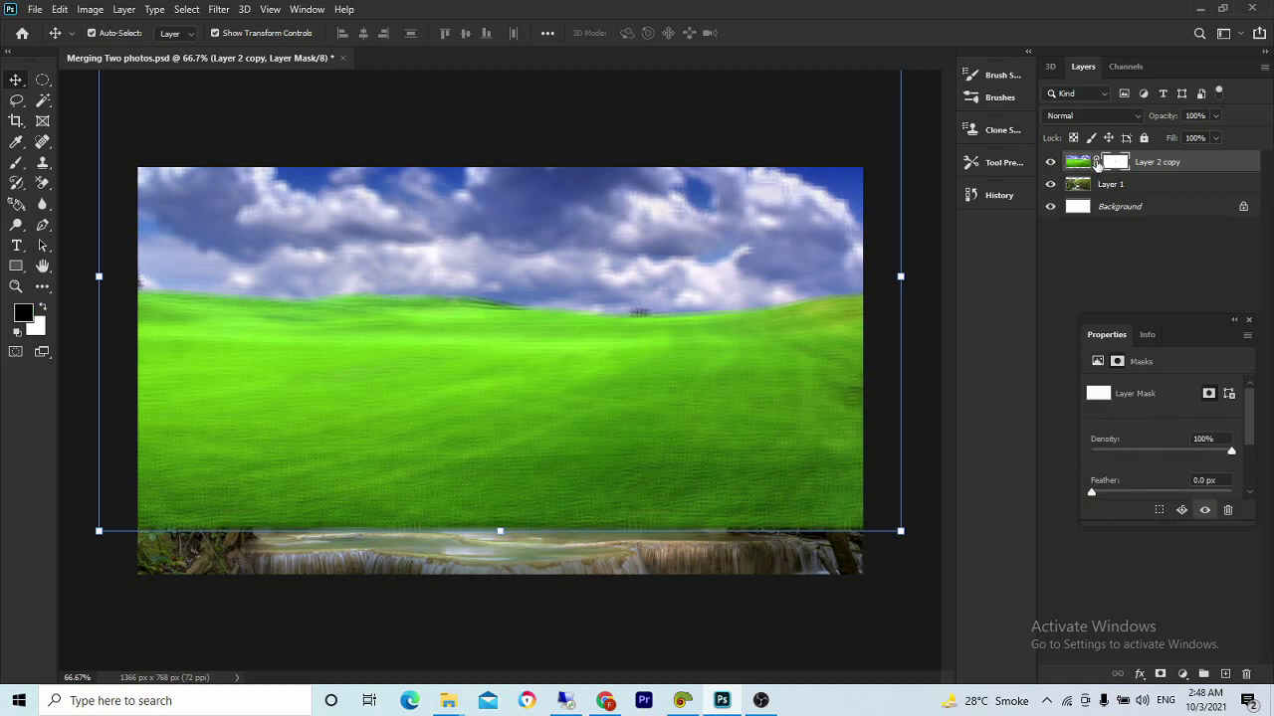
click(1097, 162)
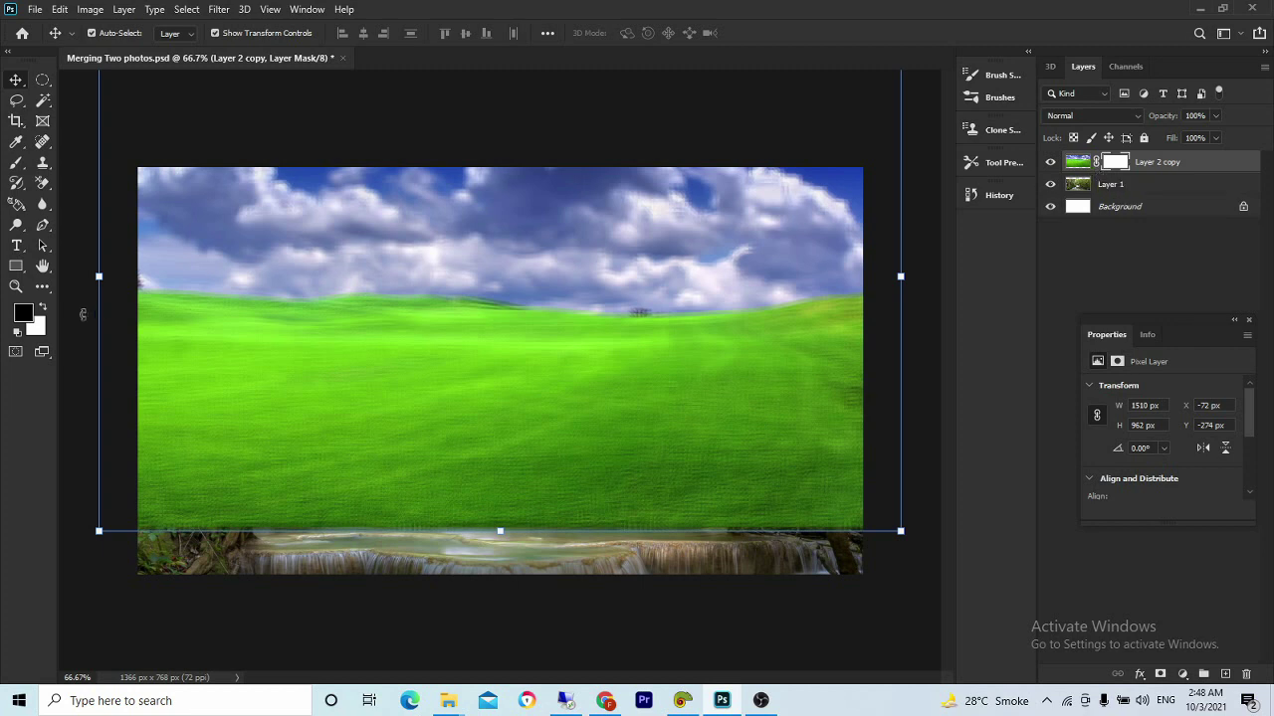
click(43, 311)
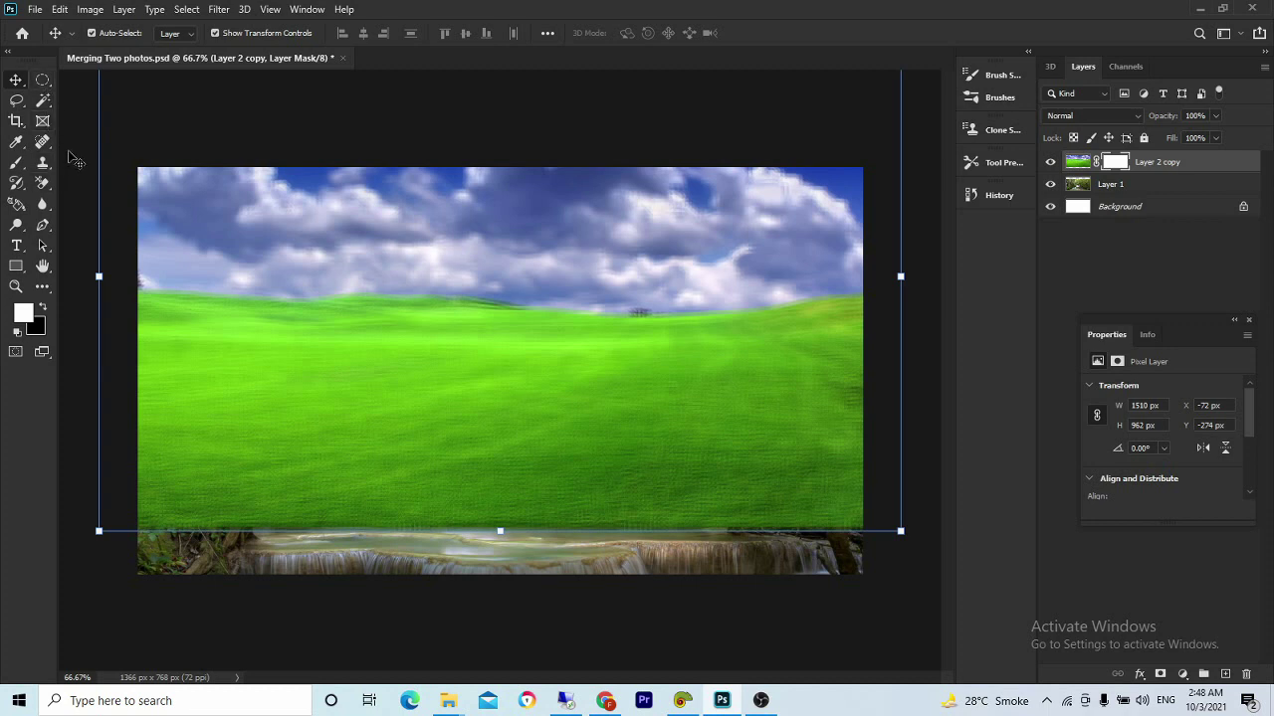
- Choose the Brush Tool from the toolbar's painting tool group
click(17, 162)
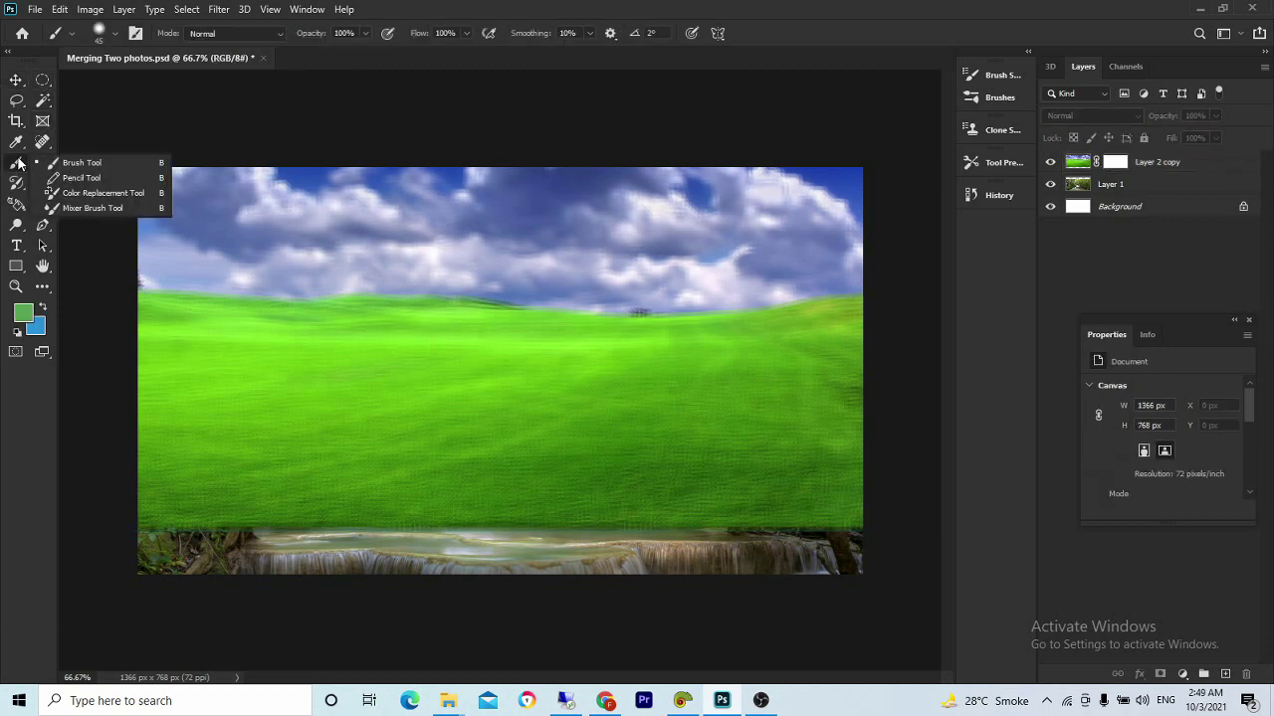
right_click(17, 163)
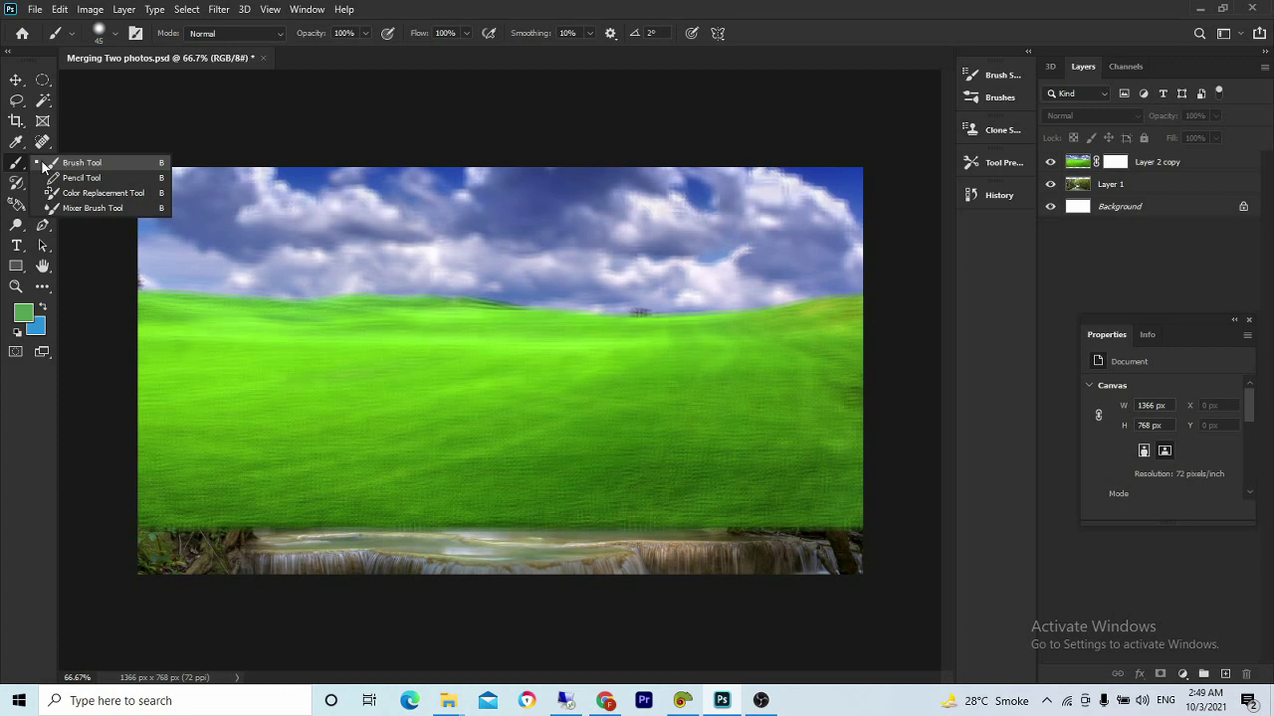
click(80, 165)
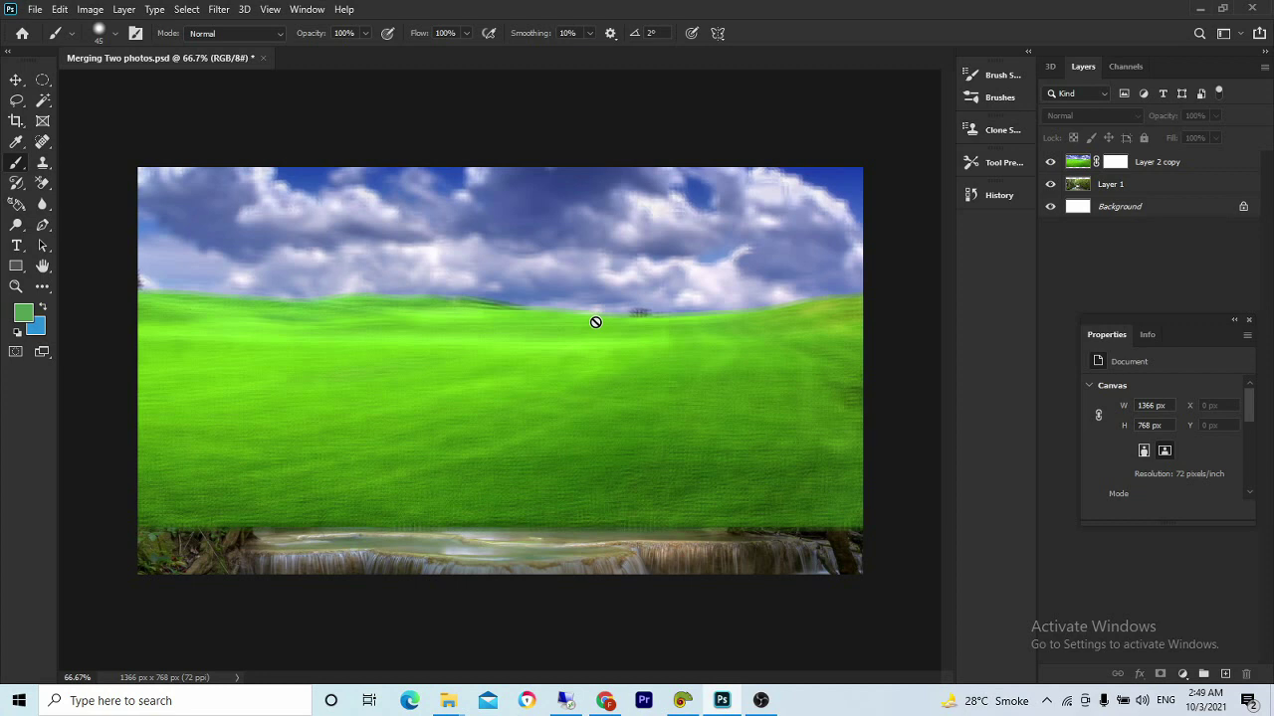
- Select Layer 2 copy, Layer 1 and Background in turn, then deselect all layers
click(1177, 164)
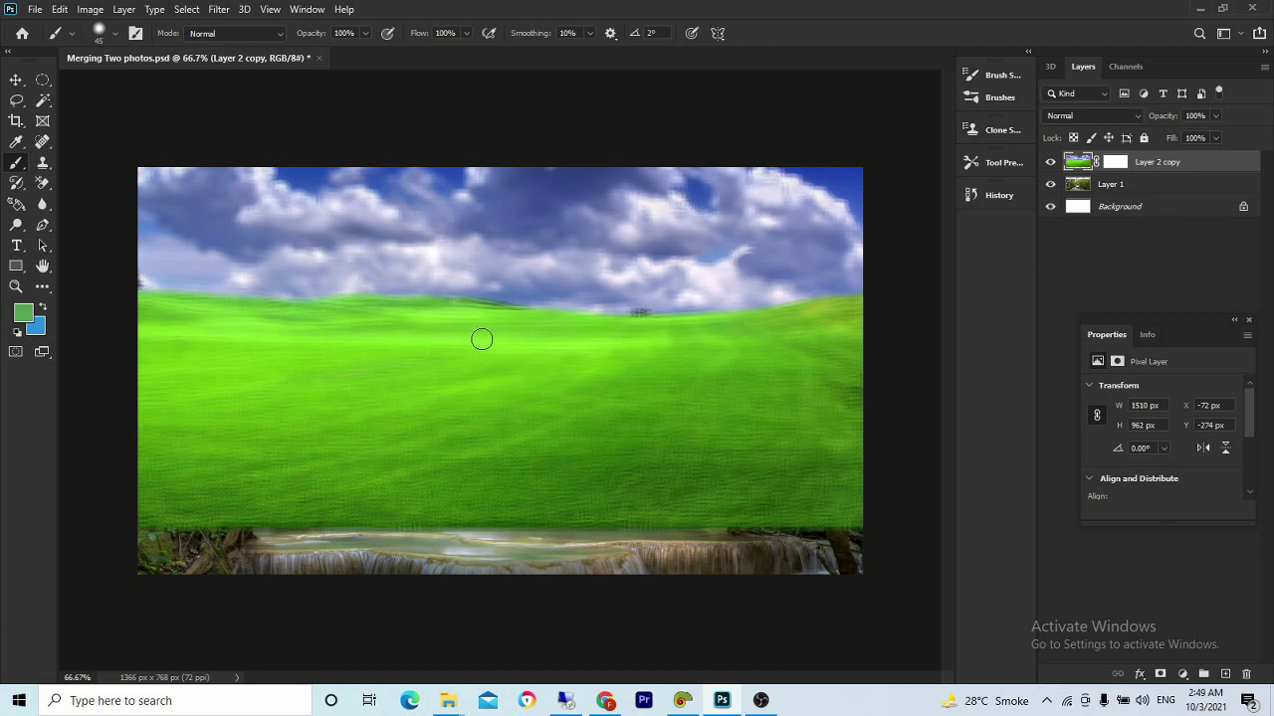
click(1102, 187)
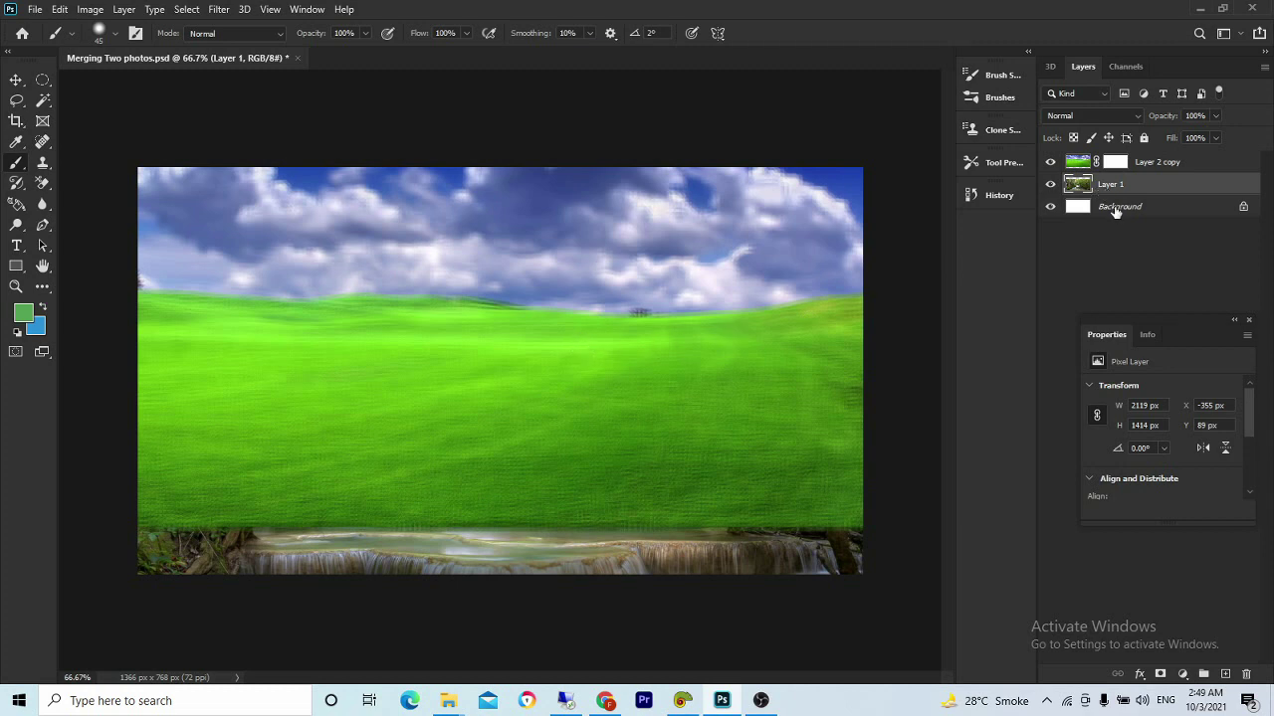
click(1116, 209)
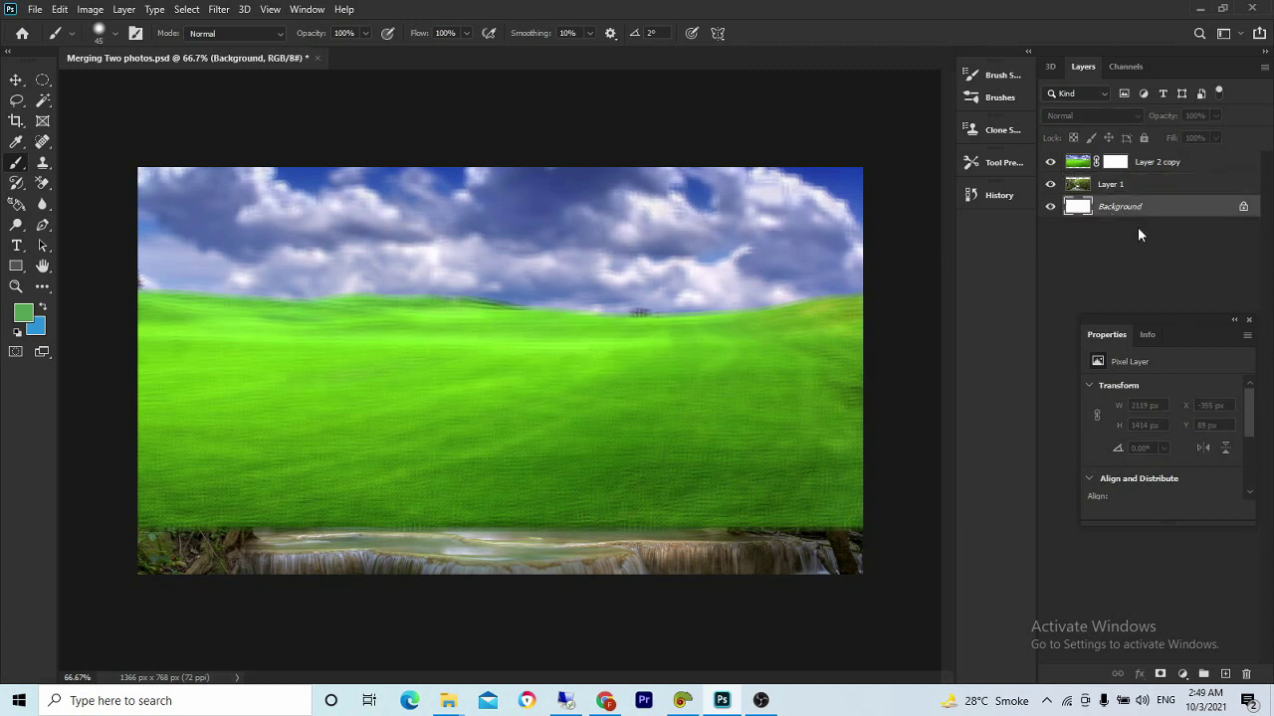
click(1135, 230)
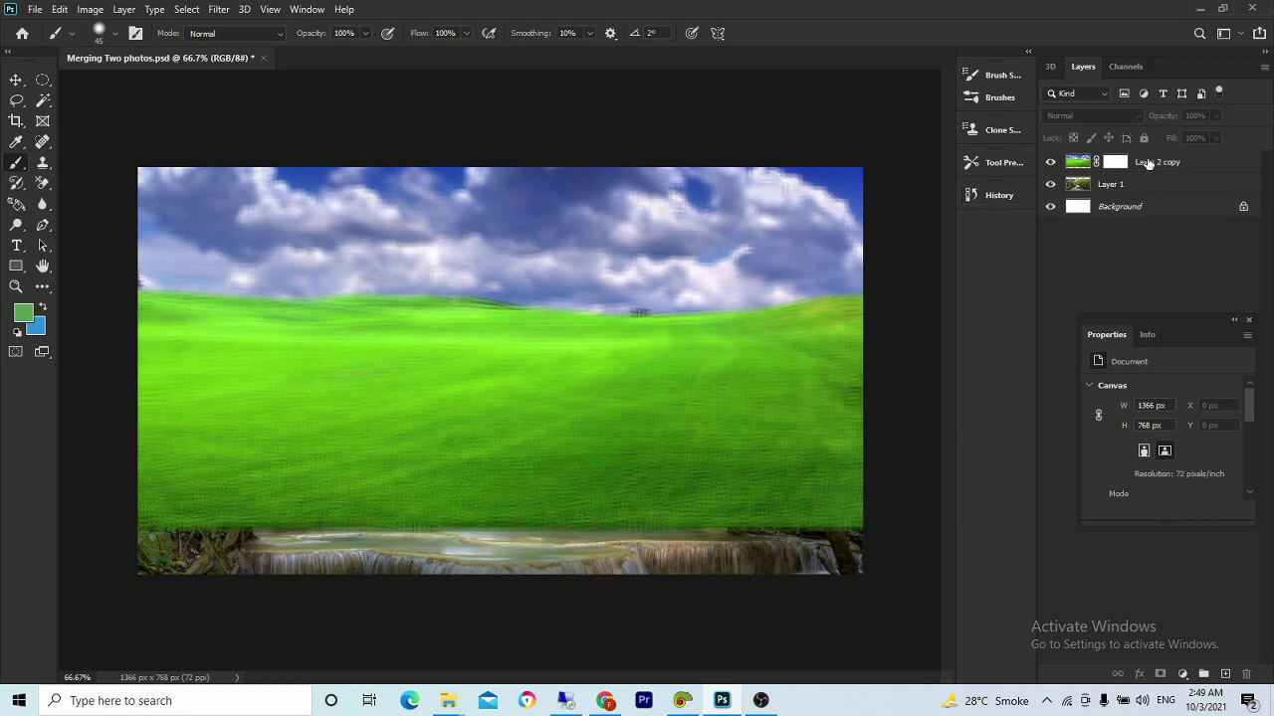
click(1147, 164)
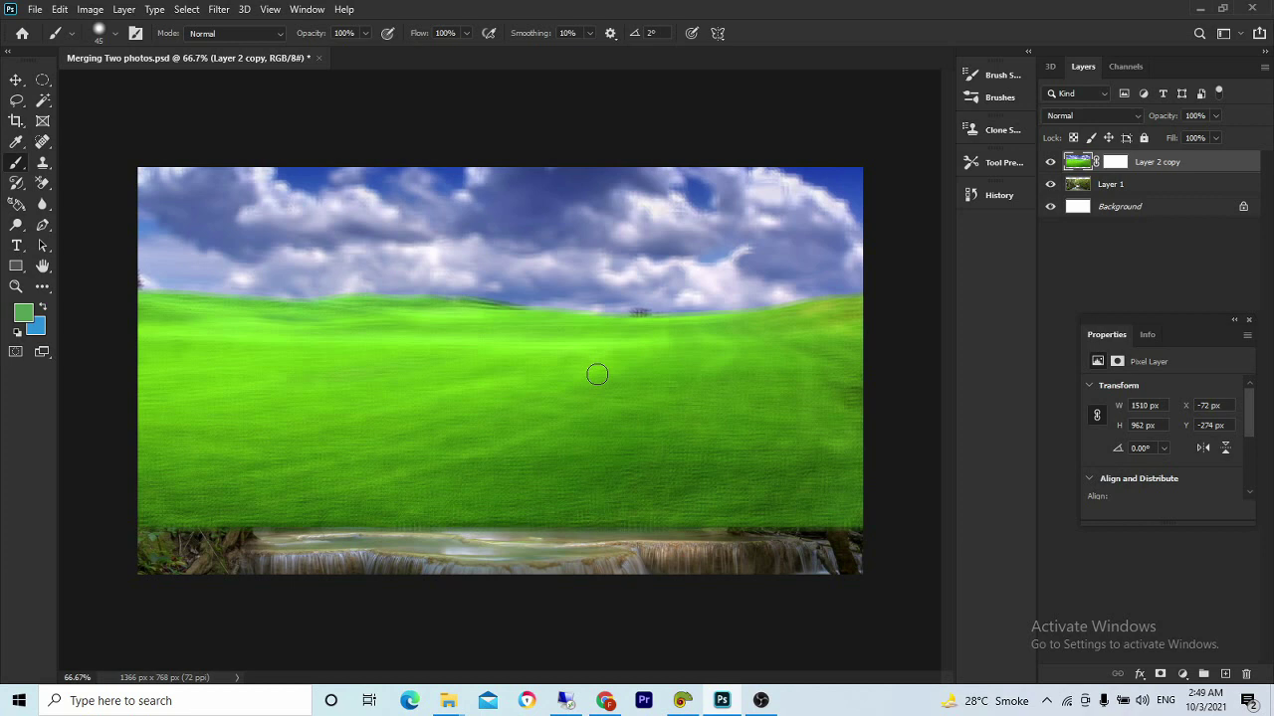
key(bracketright)
key(bracketright)
key(bracketright)
mouse_move(792, 337)
mouse_down()
mouse_move(796, 398)
mouse_move(617, 372)
mouse_move(643, 341)
mouse_move(588, 376)
mouse_up()
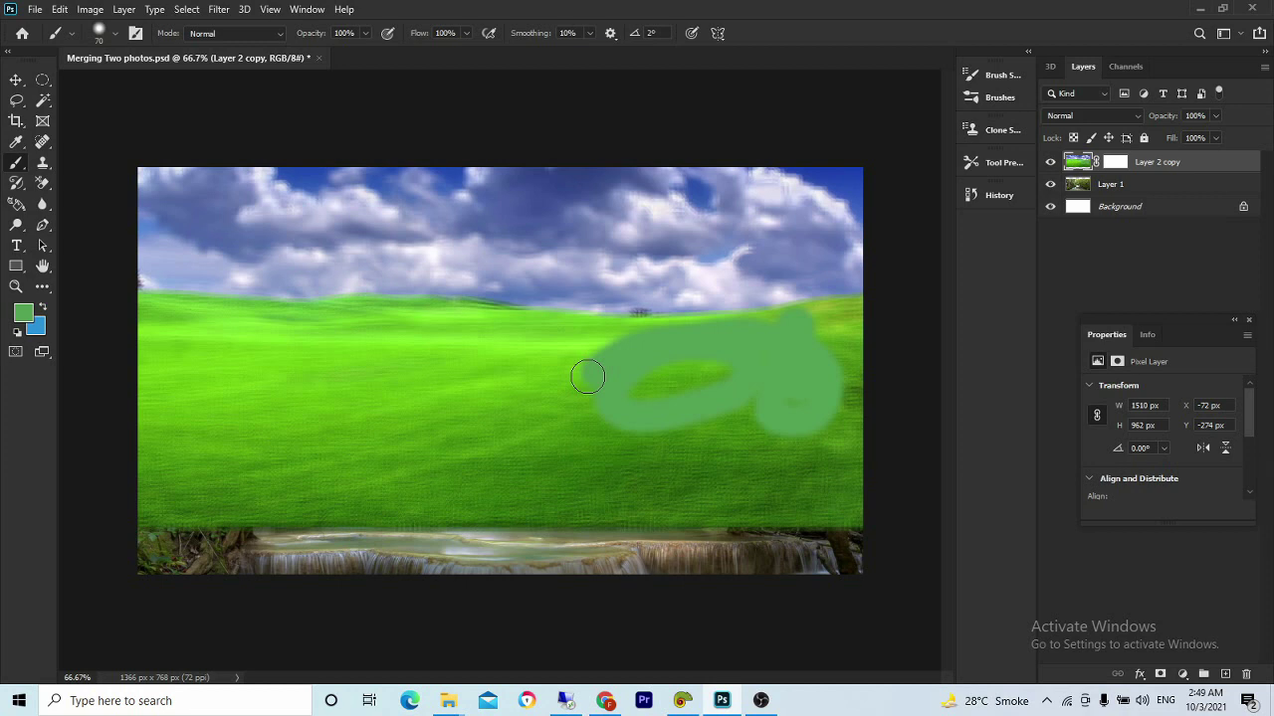
key(ctrl+z)
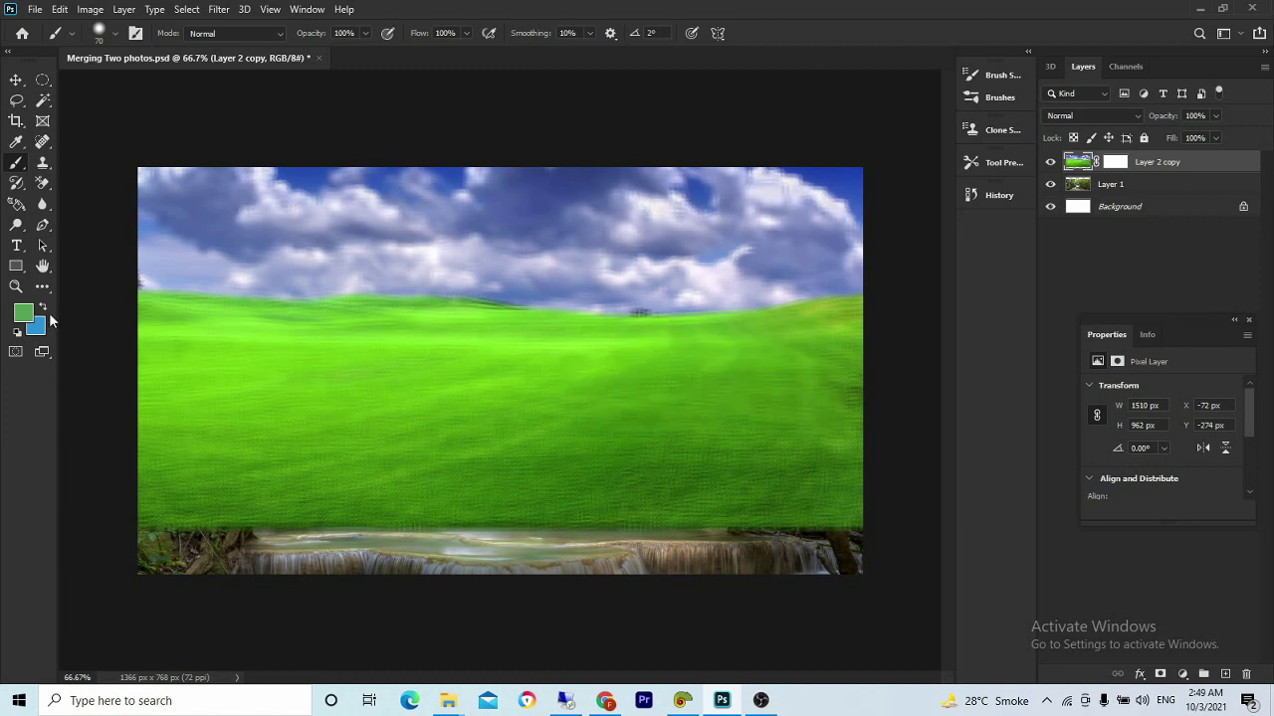
- Set the foreground colour to pure white and the background colour to black
click(31, 315)
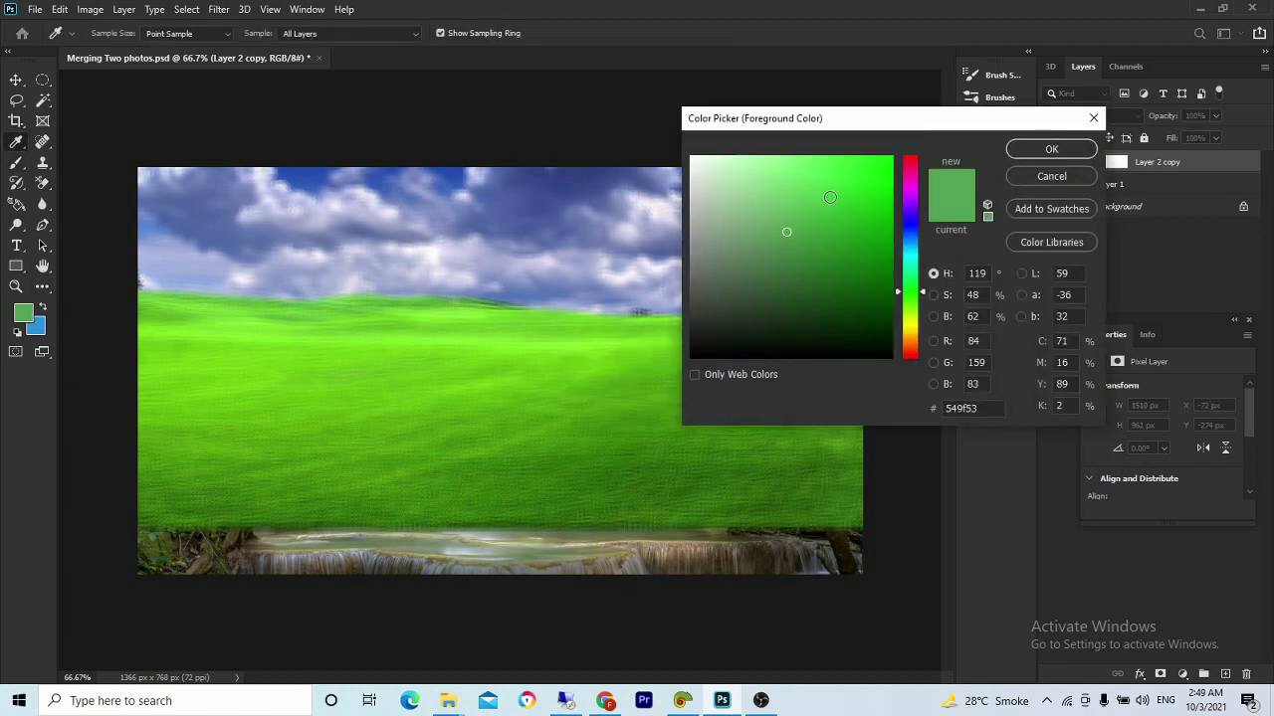
drag(795, 220, 646, 120)
click(1051, 148)
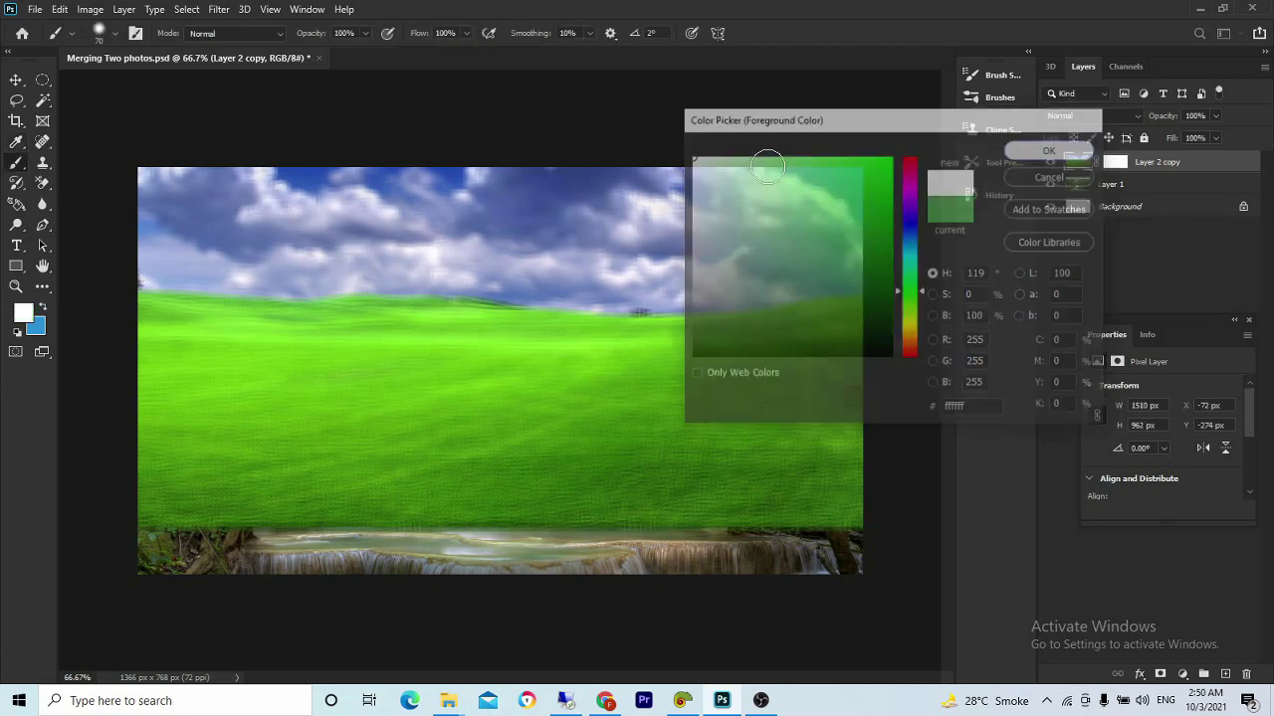
click(36, 328)
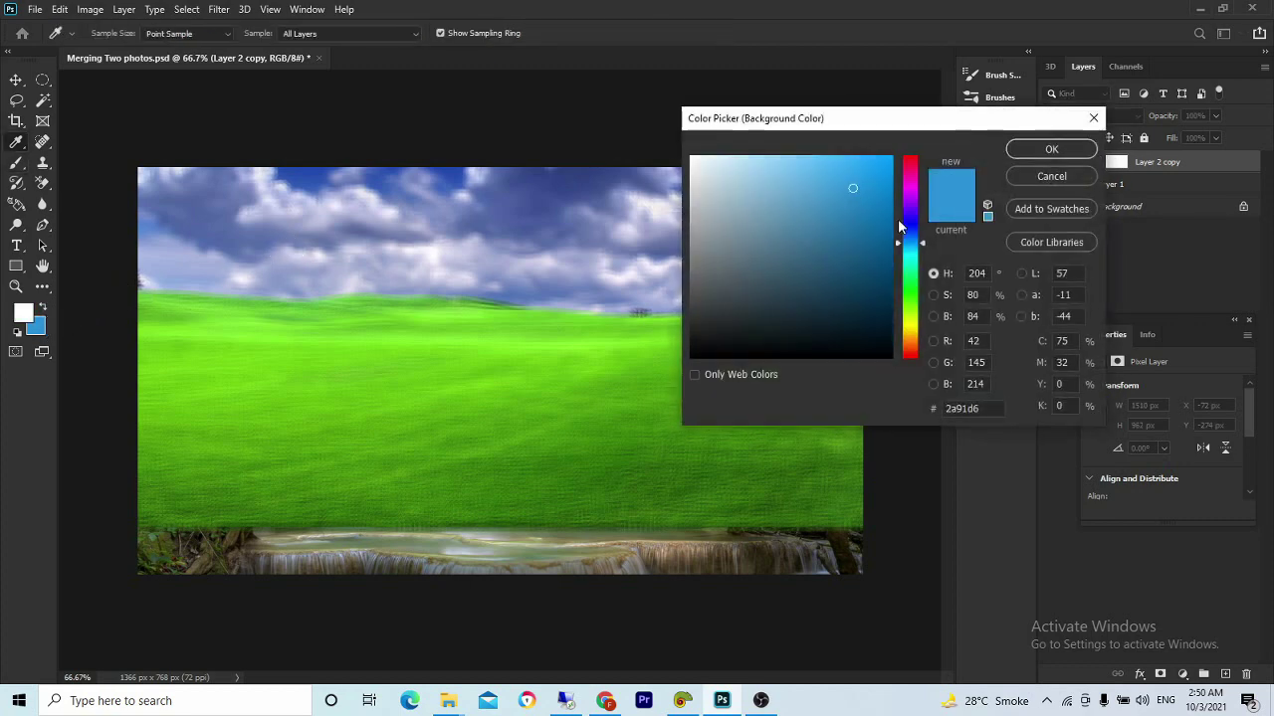
mouse_move(905, 227)
mouse_down()
mouse_move(884, 362)
mouse_move(899, 349)
mouse_up()
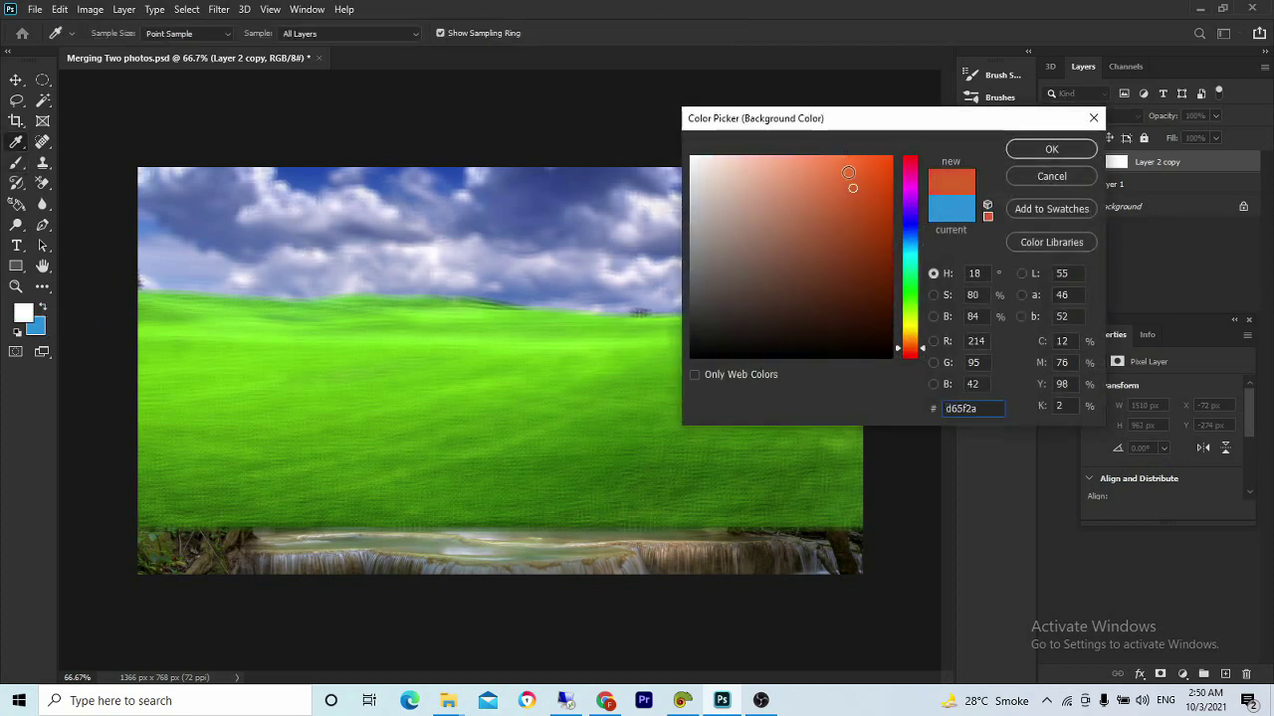
drag(850, 189, 857, 350)
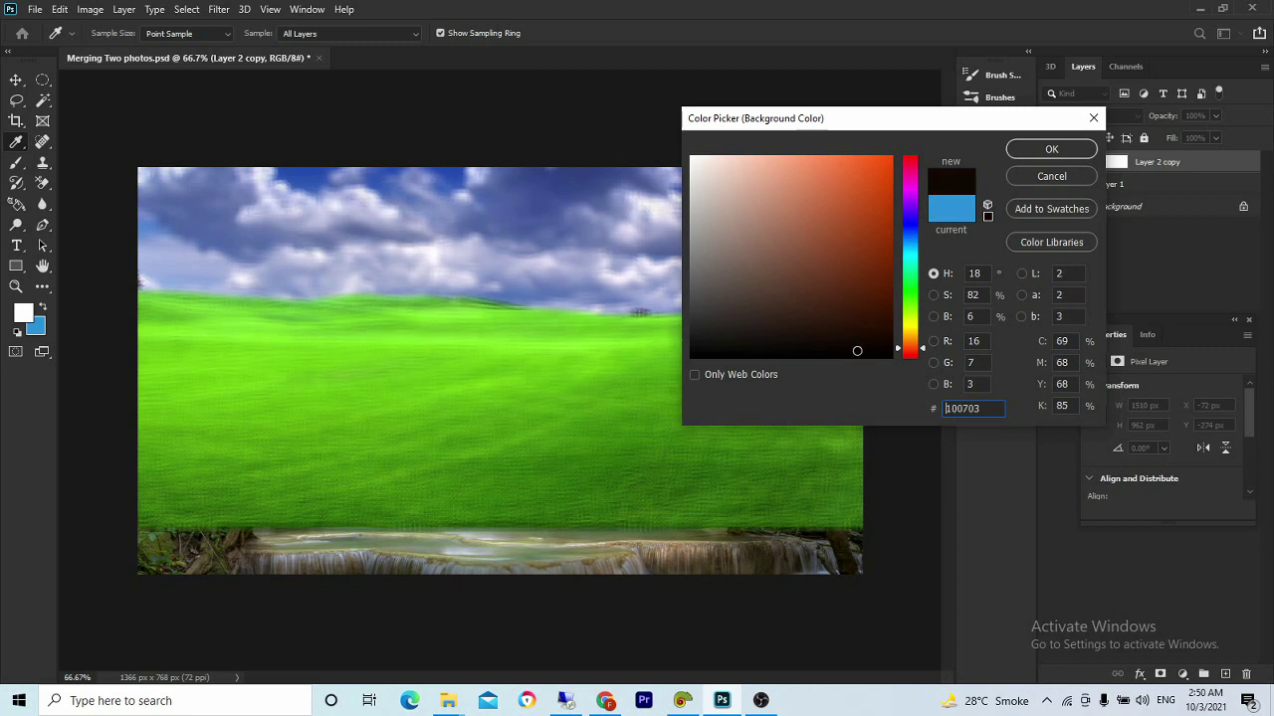
click(1050, 148)
- Test and undo white and black brush strokes, then target Layer 2 copy's mask for painting
mouse_move(184, 344)
mouse_down()
mouse_move(392, 387)
mouse_move(248, 373)
mouse_move(497, 411)
mouse_move(225, 369)
mouse_move(740, 419)
mouse_up()
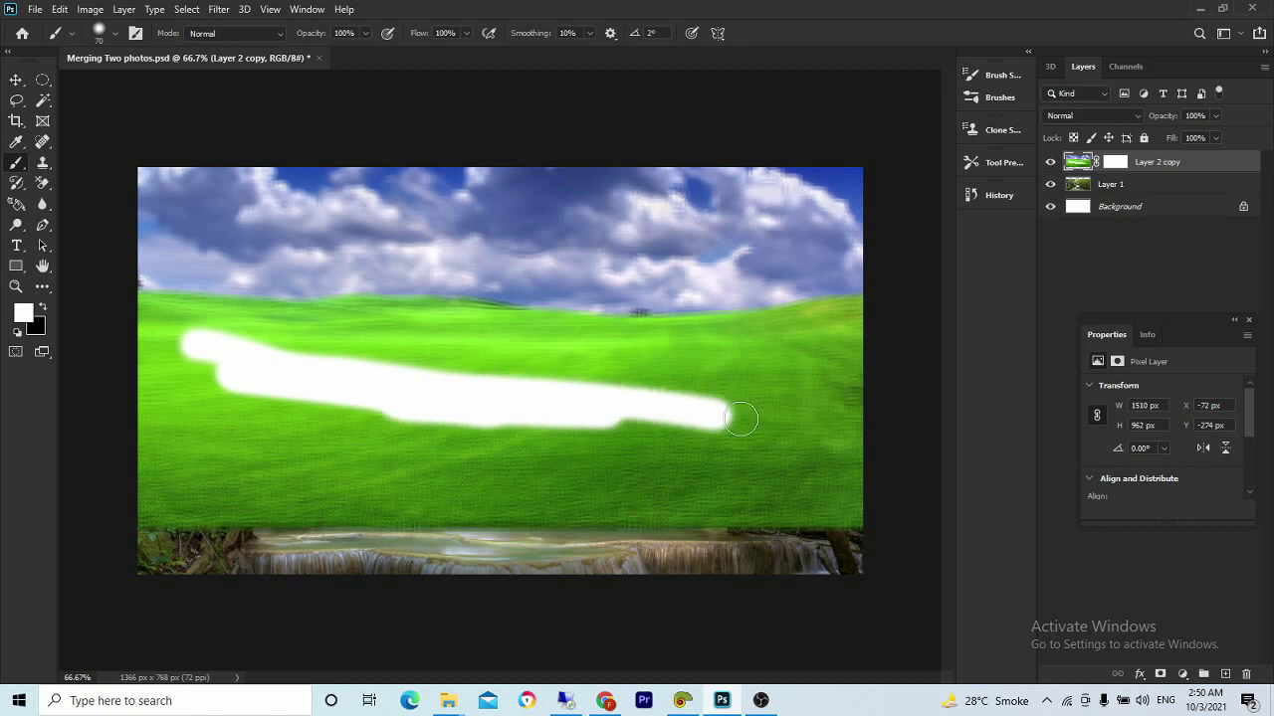
key(ctrl+z)
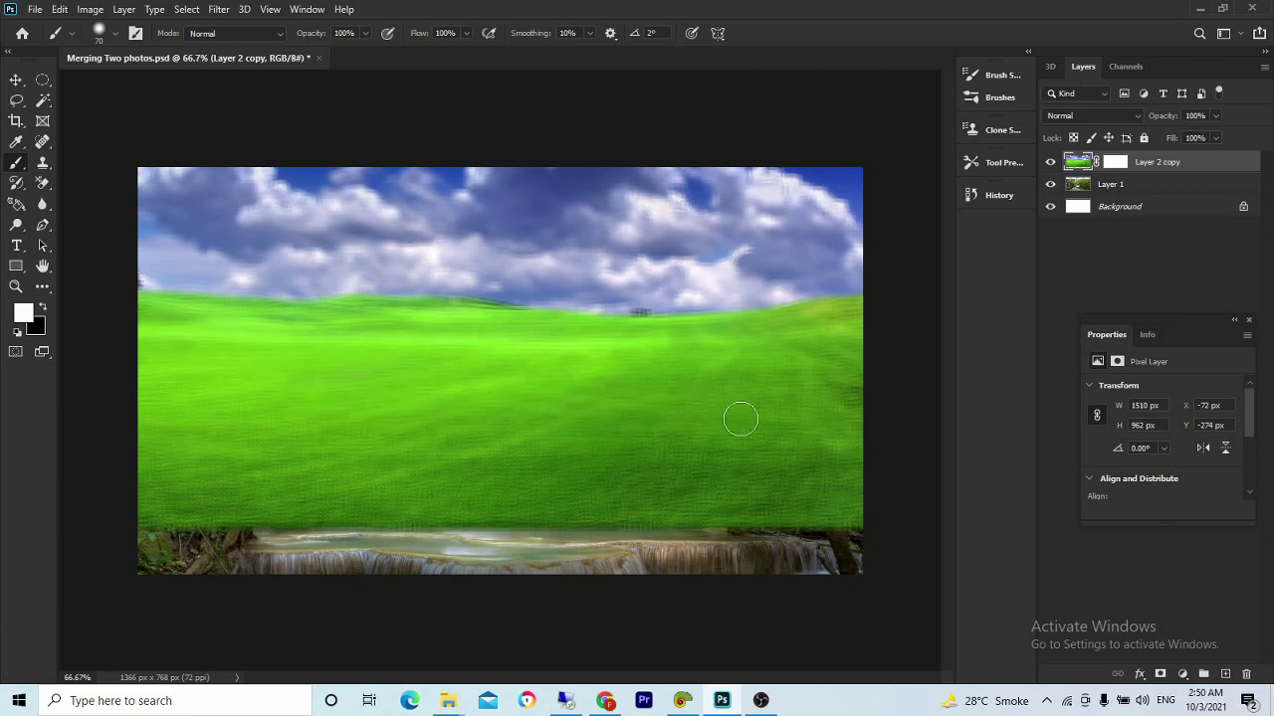
click(43, 310)
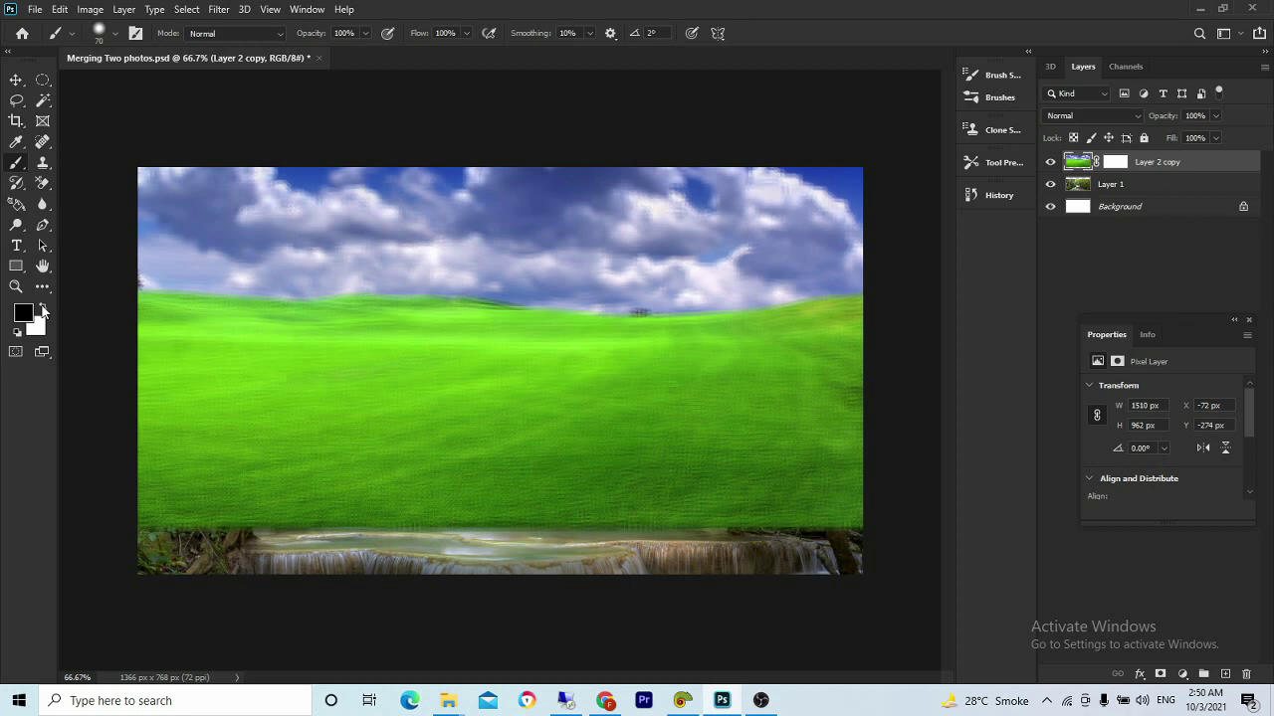
drag(150, 297, 149, 358)
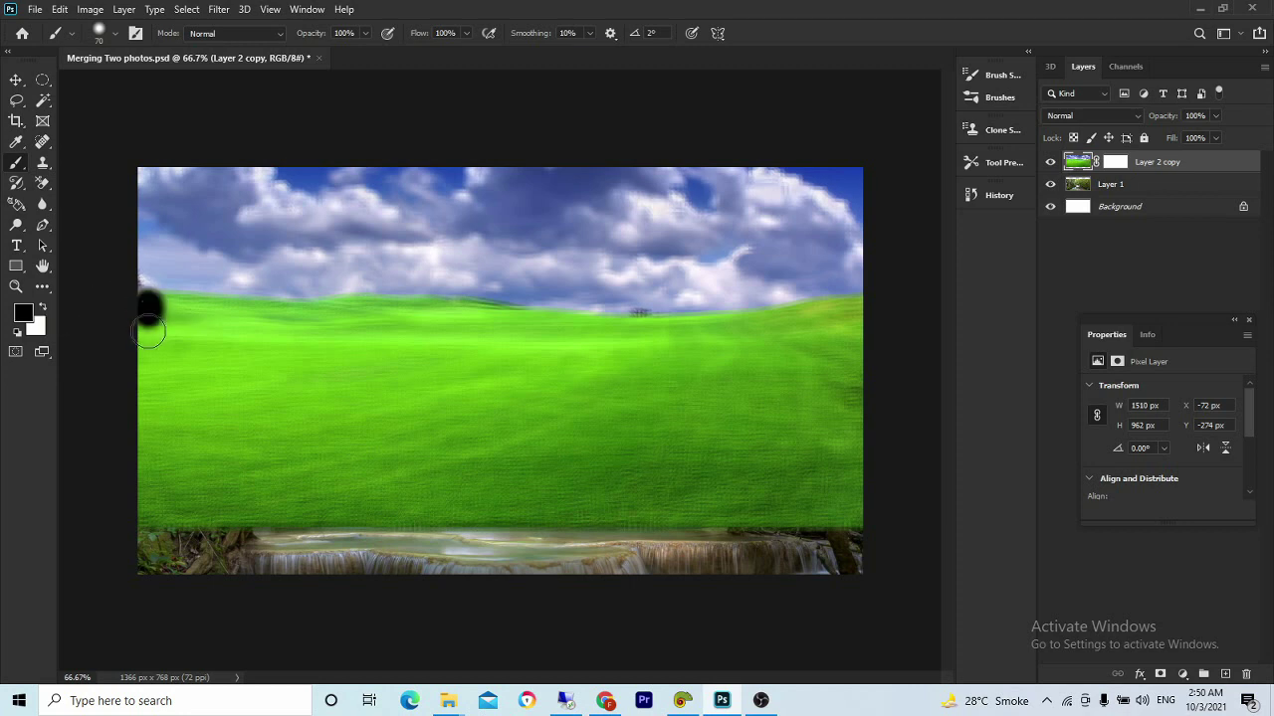
key(ctrl+z)
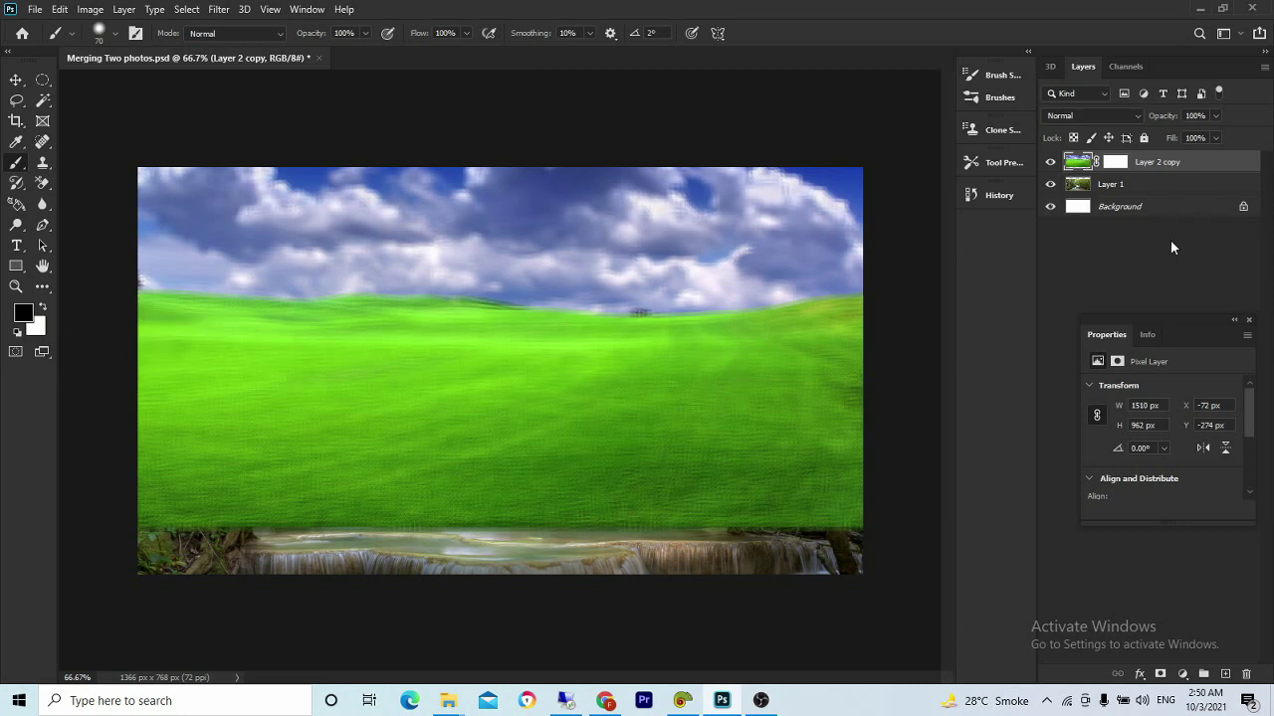
click(1115, 161)
key(x)
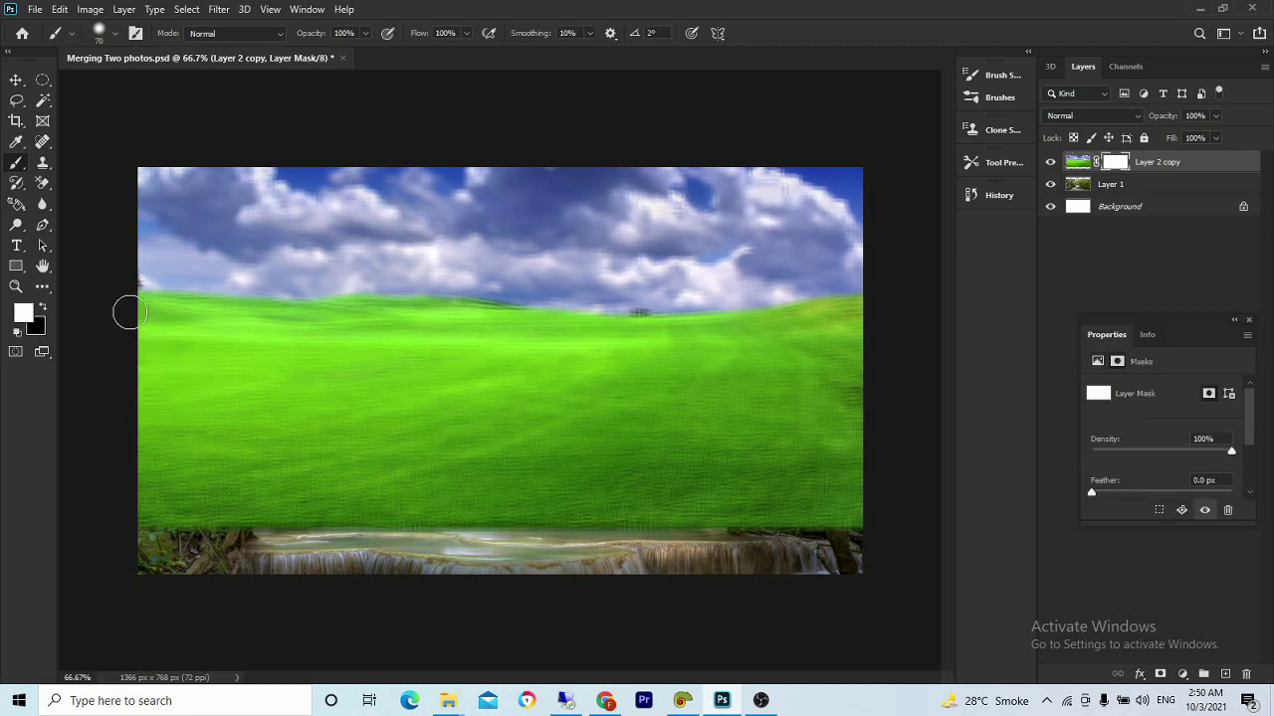
- Paint black on Layer 2 copy's mask with a size-100 brush, hiding the grass to reveal the tree and waterfall
click(43, 310)
mouse_move(165, 312)
mouse_down()
mouse_move(164, 393)
mouse_move(142, 334)
mouse_up()
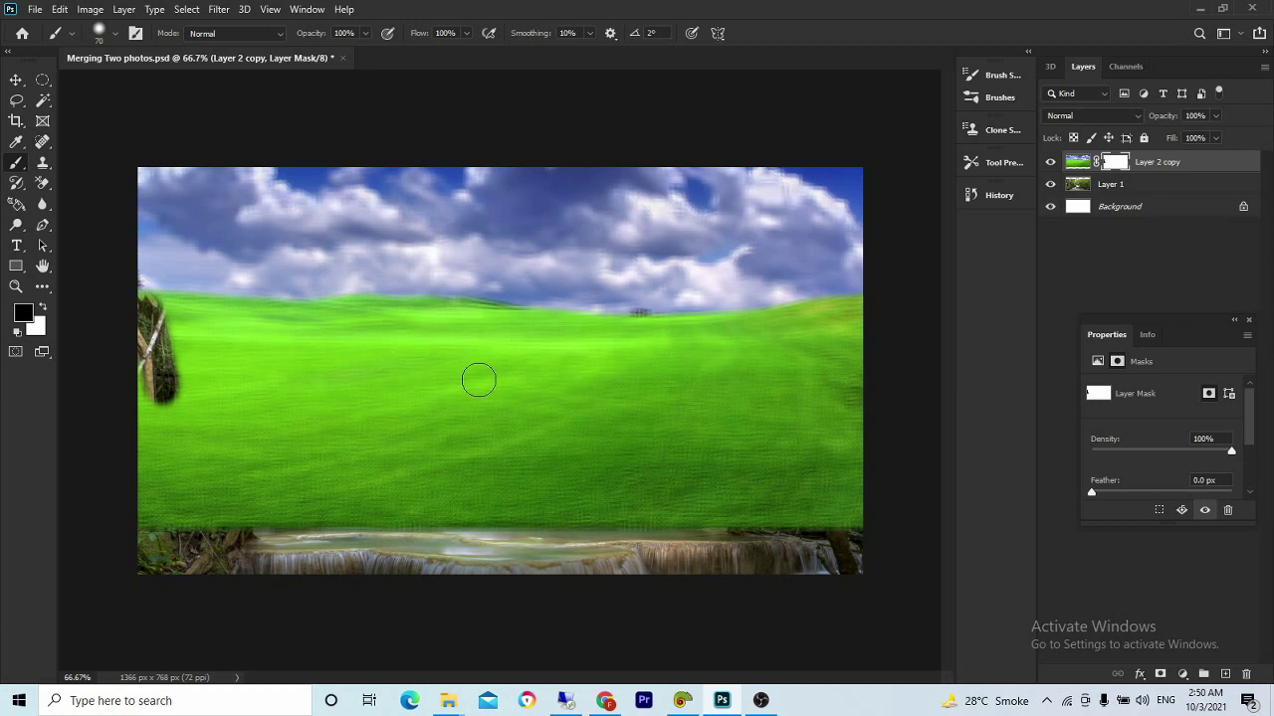
mouse_move(146, 310)
mouse_down()
mouse_move(177, 308)
mouse_move(199, 333)
mouse_move(159, 393)
mouse_move(146, 504)
mouse_up()
key(backslash)
key(backslash)
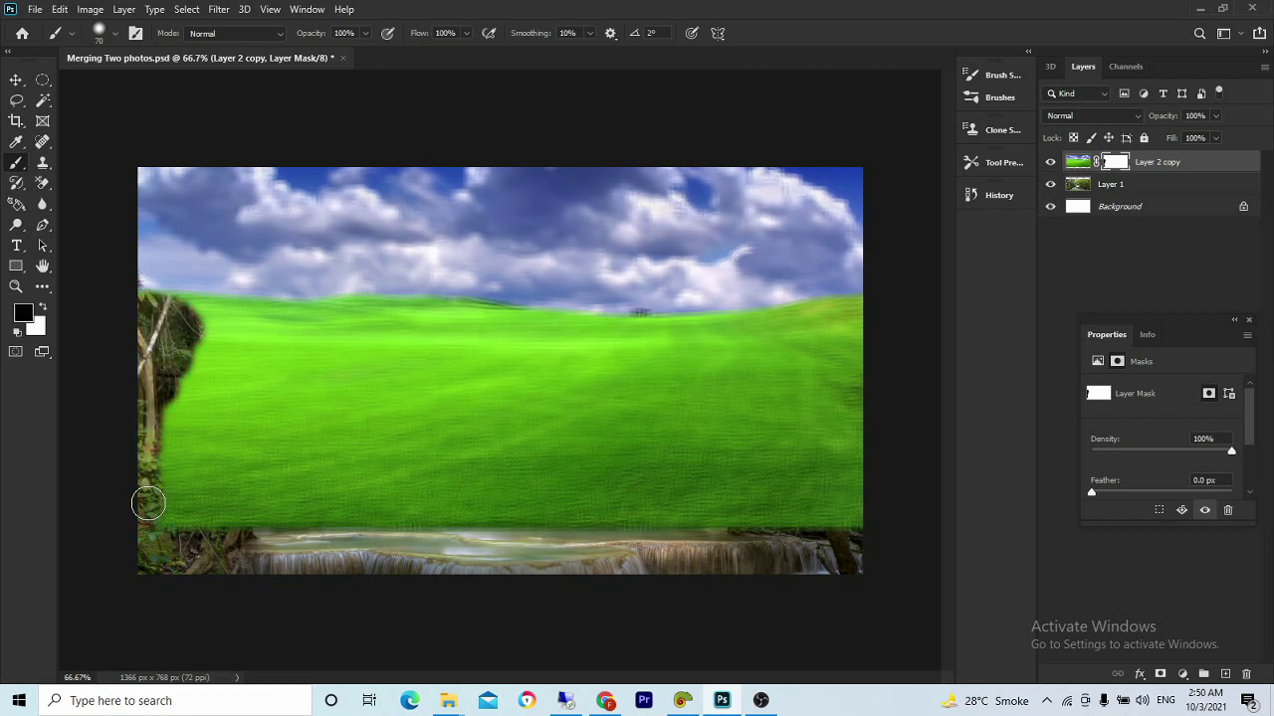
key(bracketright)
key(bracketright)
key(bracketright)
mouse_move(147, 505)
mouse_down()
mouse_move(341, 510)
mouse_move(137, 523)
mouse_move(514, 526)
mouse_move(913, 497)
mouse_move(685, 506)
mouse_move(740, 478)
mouse_move(967, 421)
mouse_move(308, 463)
mouse_move(129, 458)
mouse_move(427, 448)
mouse_move(114, 426)
mouse_move(668, 411)
mouse_move(443, 438)
mouse_move(841, 415)
mouse_move(845, 398)
mouse_move(686, 393)
mouse_move(836, 376)
mouse_move(825, 361)
mouse_move(865, 344)
mouse_move(835, 317)
mouse_move(795, 348)
mouse_move(839, 335)
mouse_move(737, 343)
mouse_move(613, 382)
mouse_move(720, 371)
mouse_move(692, 356)
mouse_move(712, 350)
mouse_move(697, 341)
mouse_move(722, 346)
mouse_move(631, 361)
mouse_move(597, 352)
mouse_move(461, 393)
mouse_move(557, 348)
mouse_move(274, 393)
mouse_move(335, 378)
mouse_move(214, 388)
mouse_move(357, 364)
mouse_move(195, 349)
mouse_move(271, 343)
mouse_move(194, 330)
mouse_move(621, 339)
mouse_move(762, 333)
mouse_move(873, 306)
mouse_up()
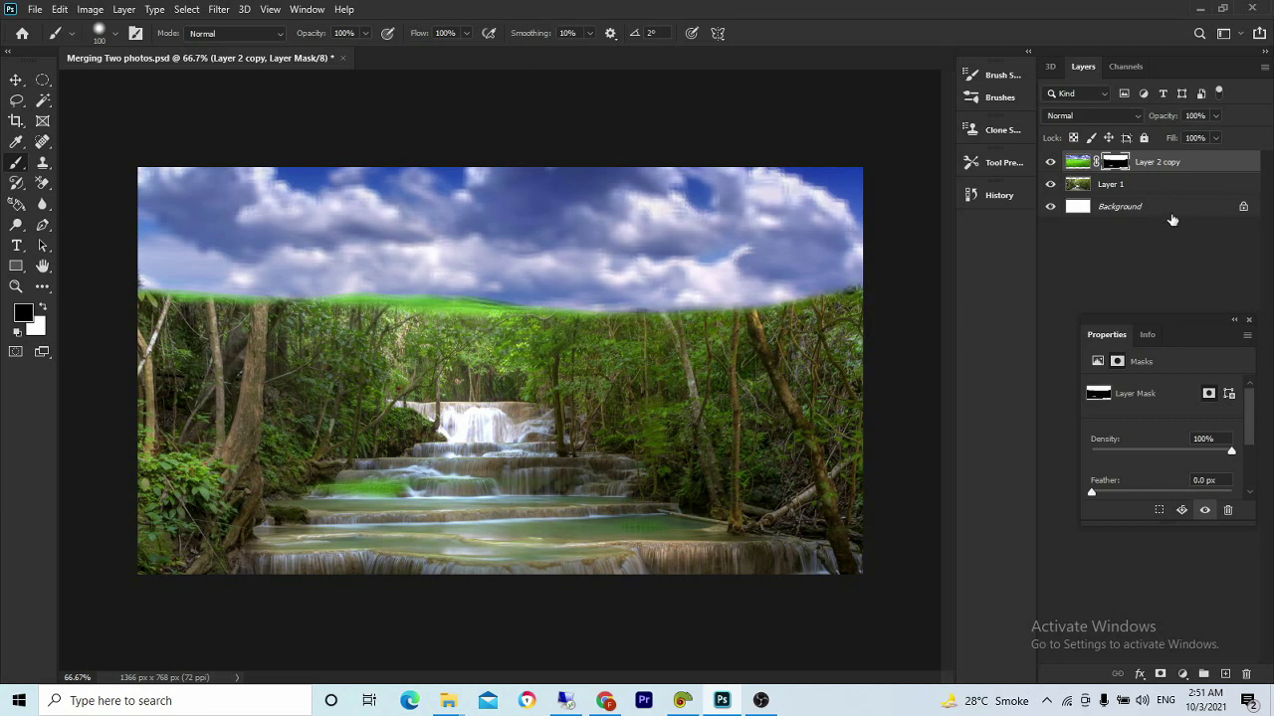
- Shift Layer 1 slightly with the Move tool so the forest sits better under the sky, then retarget Layer 2 copy's mask
click(1127, 184)
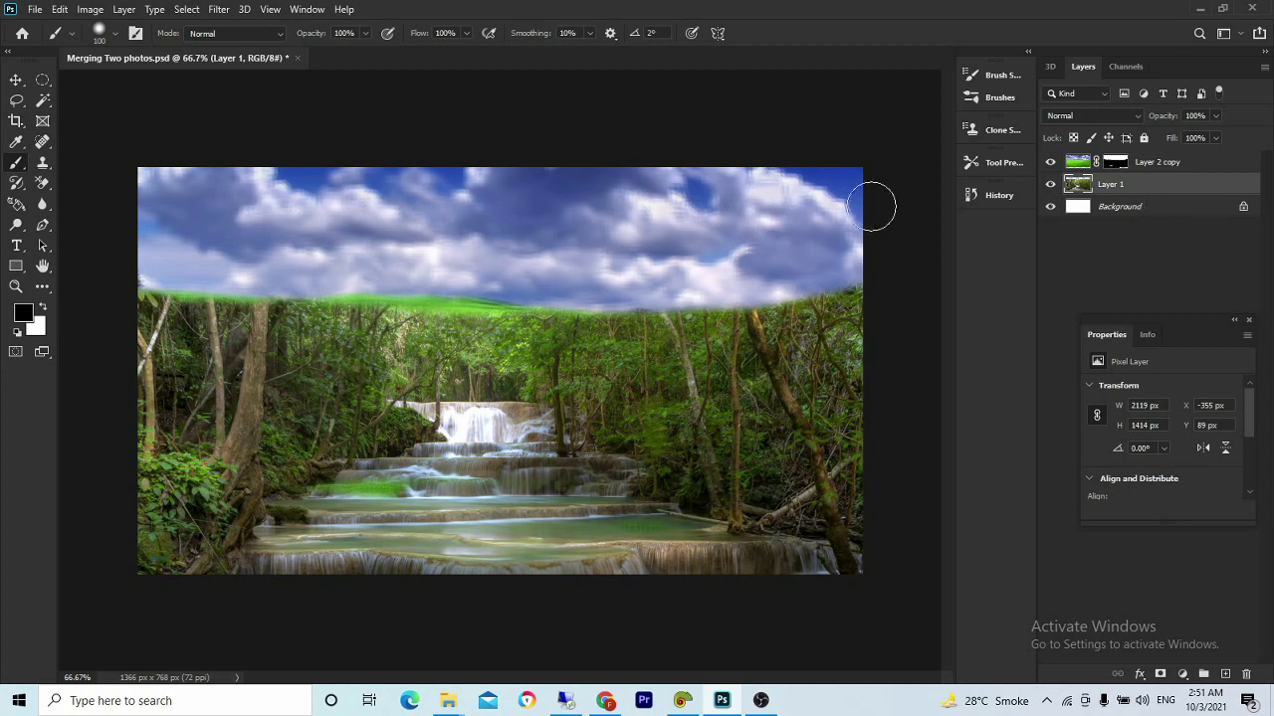
key(v)
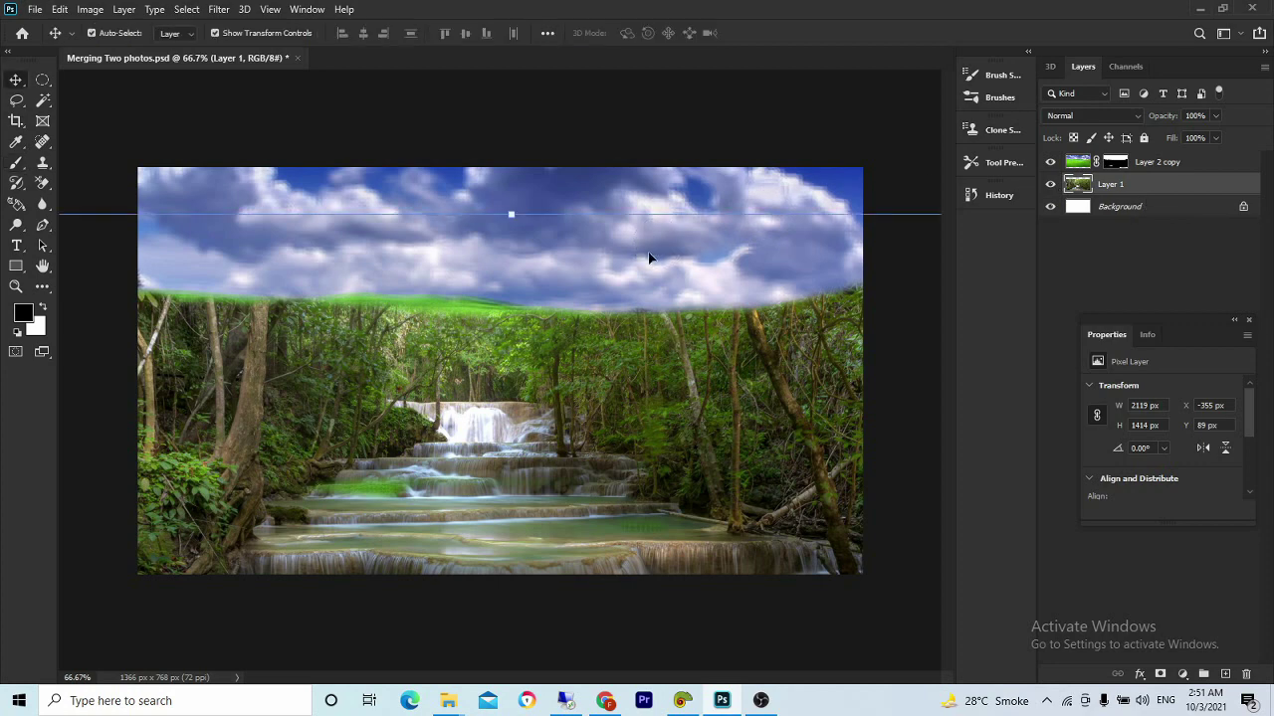
mouse_move(648, 255)
mouse_down()
mouse_move(640, 212)
mouse_move(665, 228)
mouse_up()
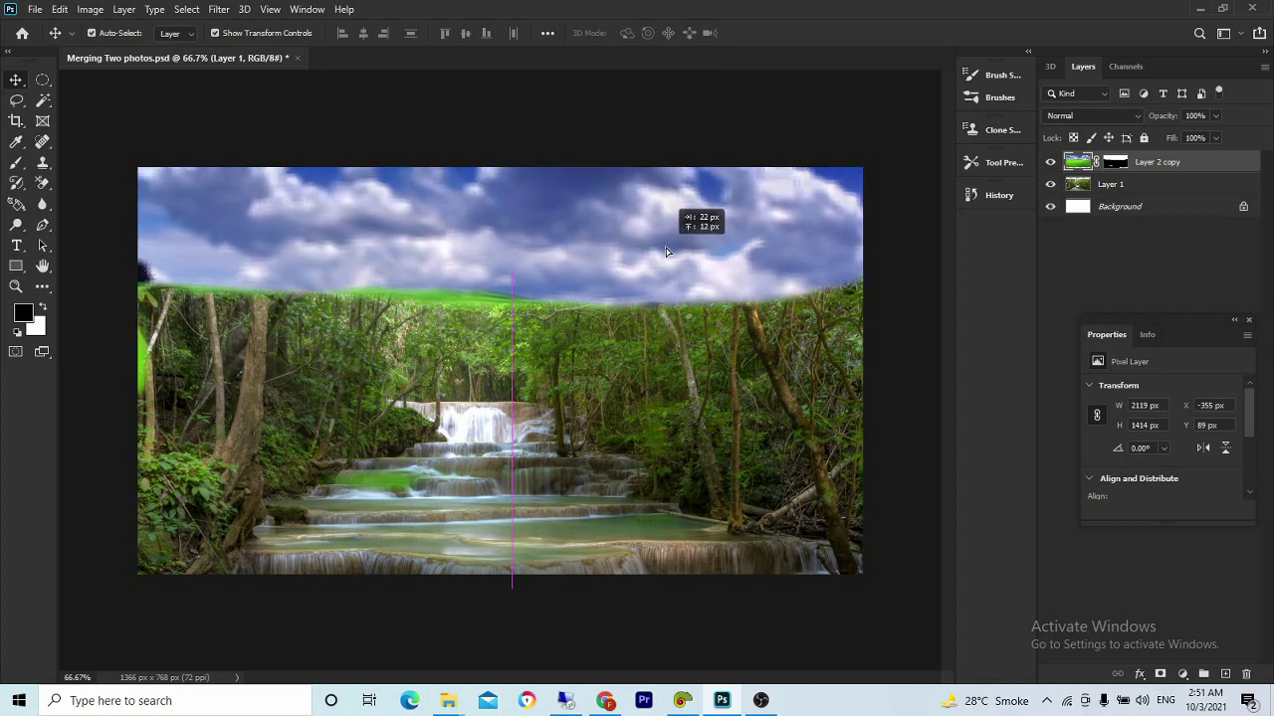
drag(665, 227, 667, 251)
click(1119, 167)
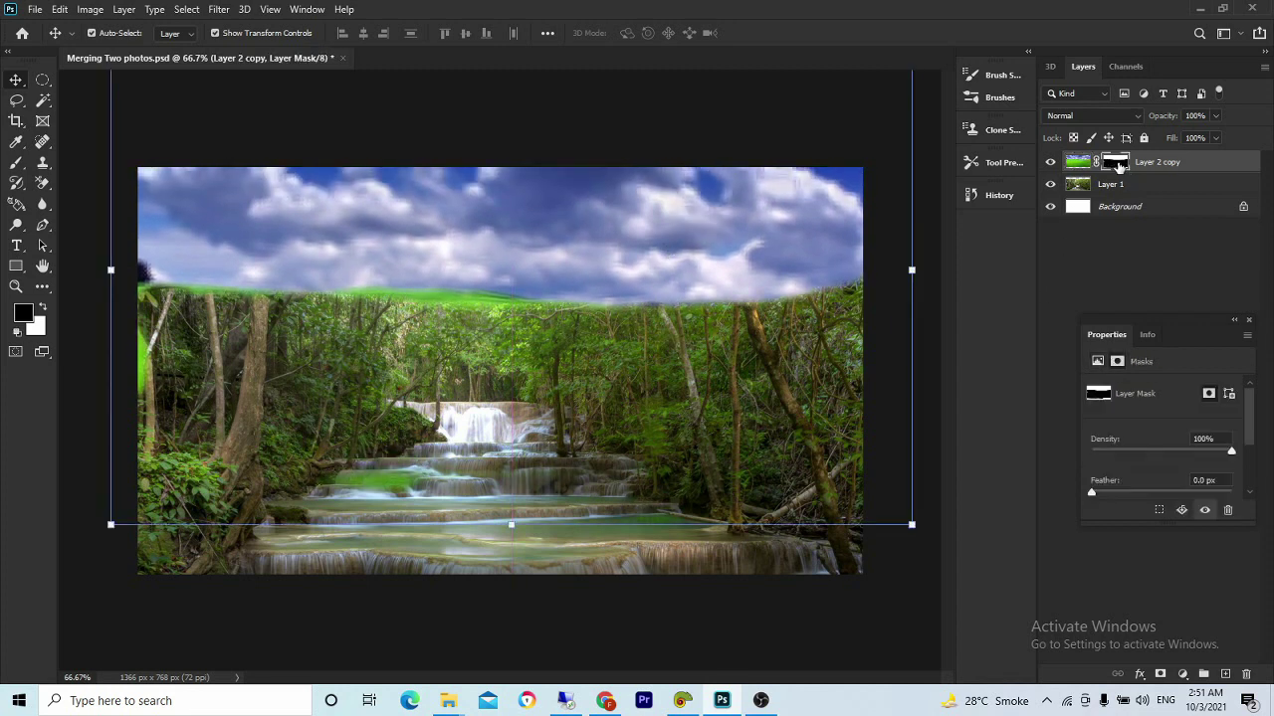
- Paint black along the horizon on the mask to remove the green strip, checking the edge at 100% zoom
click(16, 163)
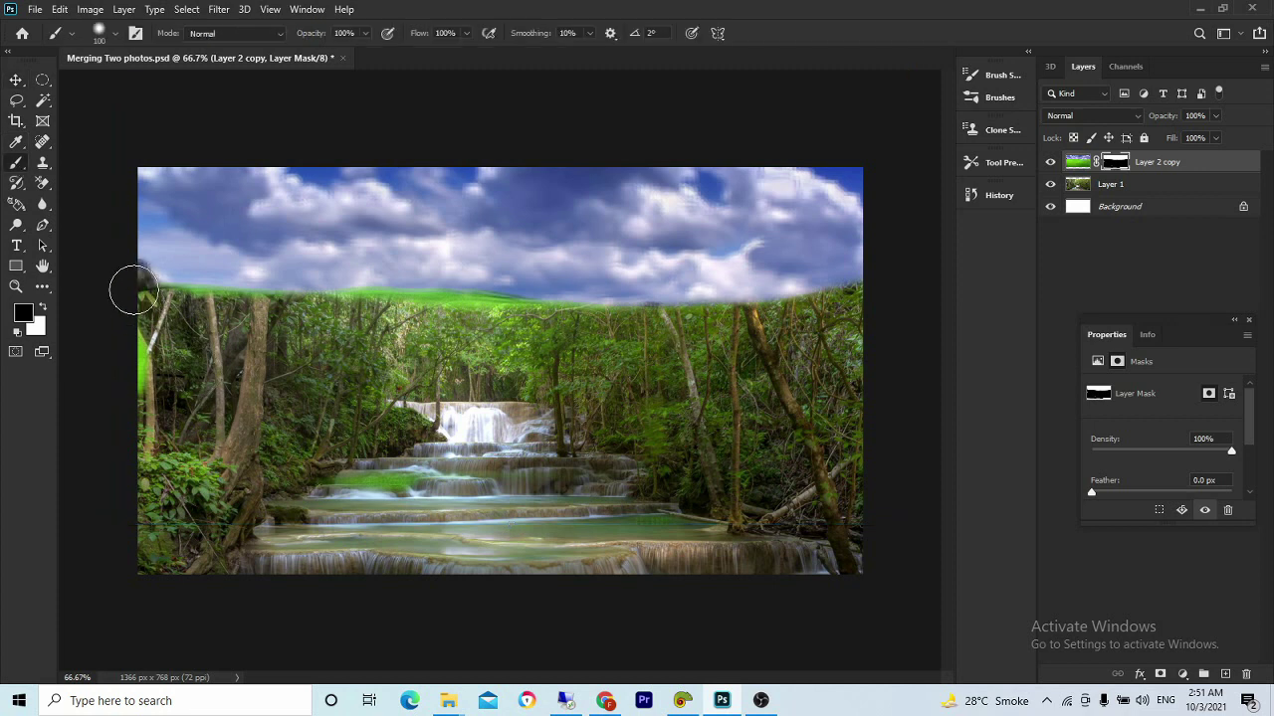
mouse_move(184, 299)
mouse_down()
mouse_move(114, 276)
mouse_move(199, 286)
mouse_up()
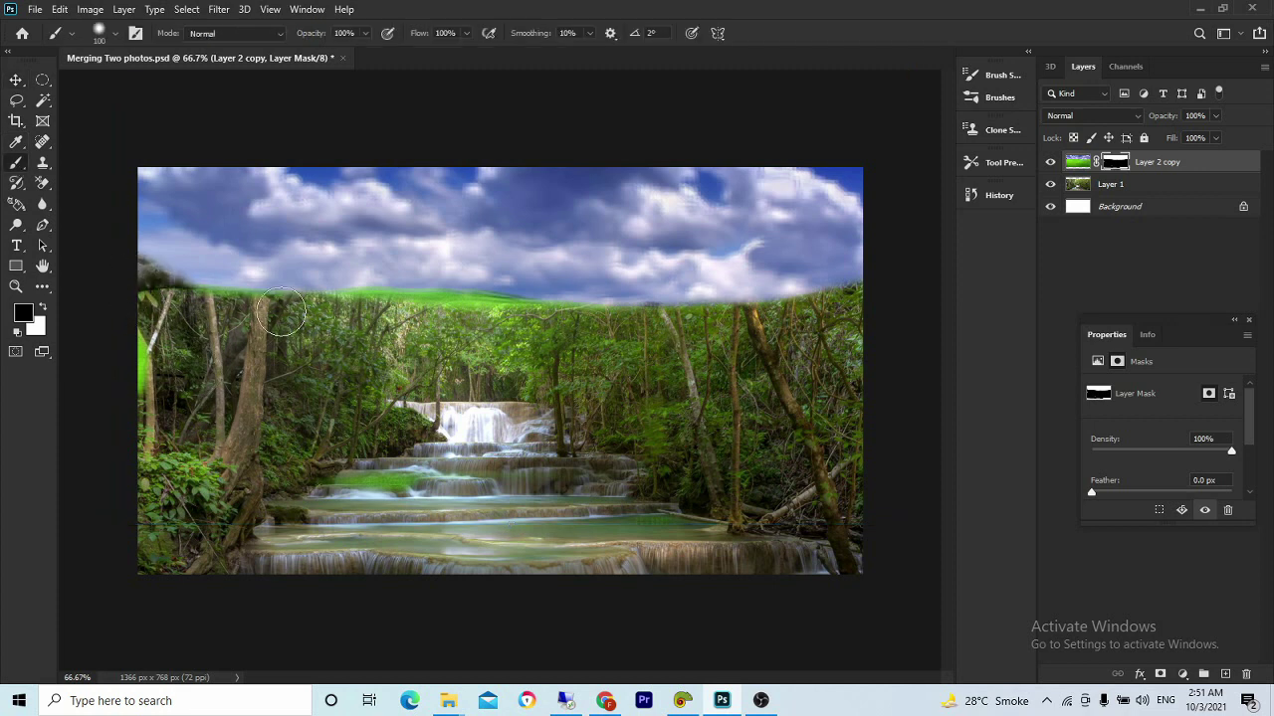
mouse_move(280, 312)
mouse_down()
mouse_move(128, 285)
mouse_move(303, 311)
mouse_move(222, 311)
mouse_move(161, 291)
mouse_move(512, 319)
mouse_move(727, 318)
mouse_move(867, 289)
mouse_move(851, 303)
mouse_up()
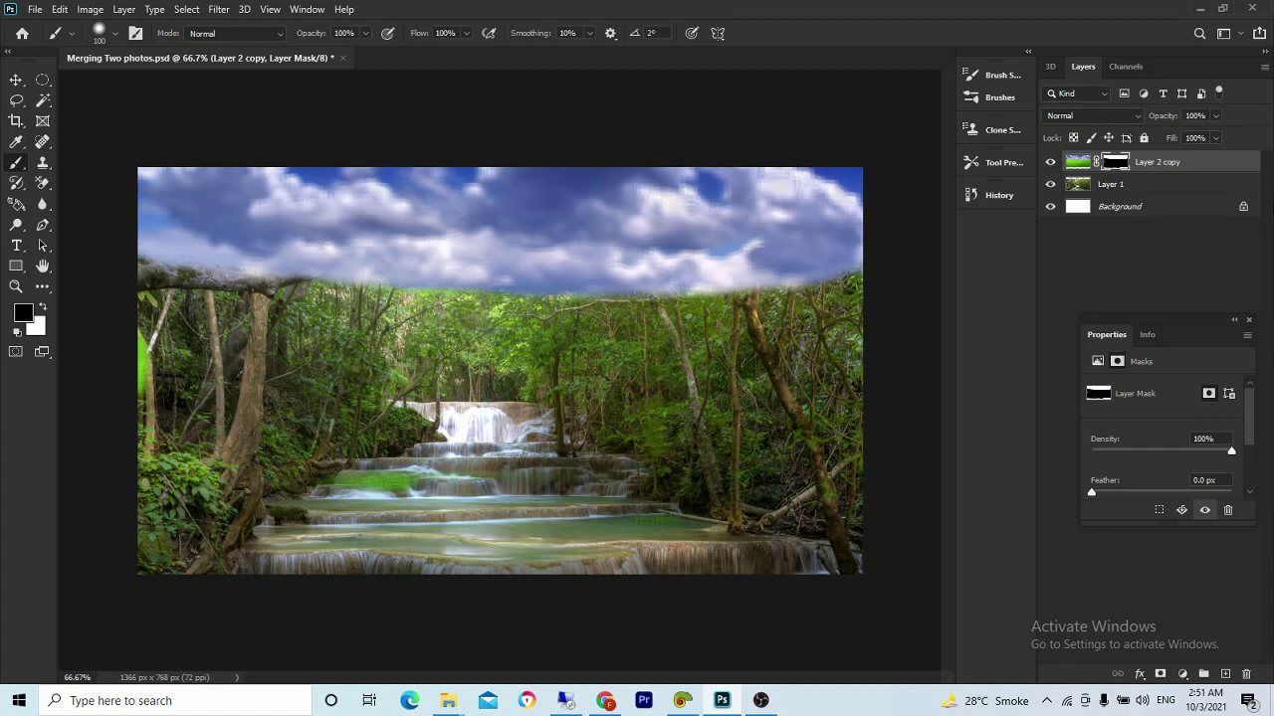
key(ctrl+plus)
key(ctrl+minus)
click(150, 700)
text(mag)
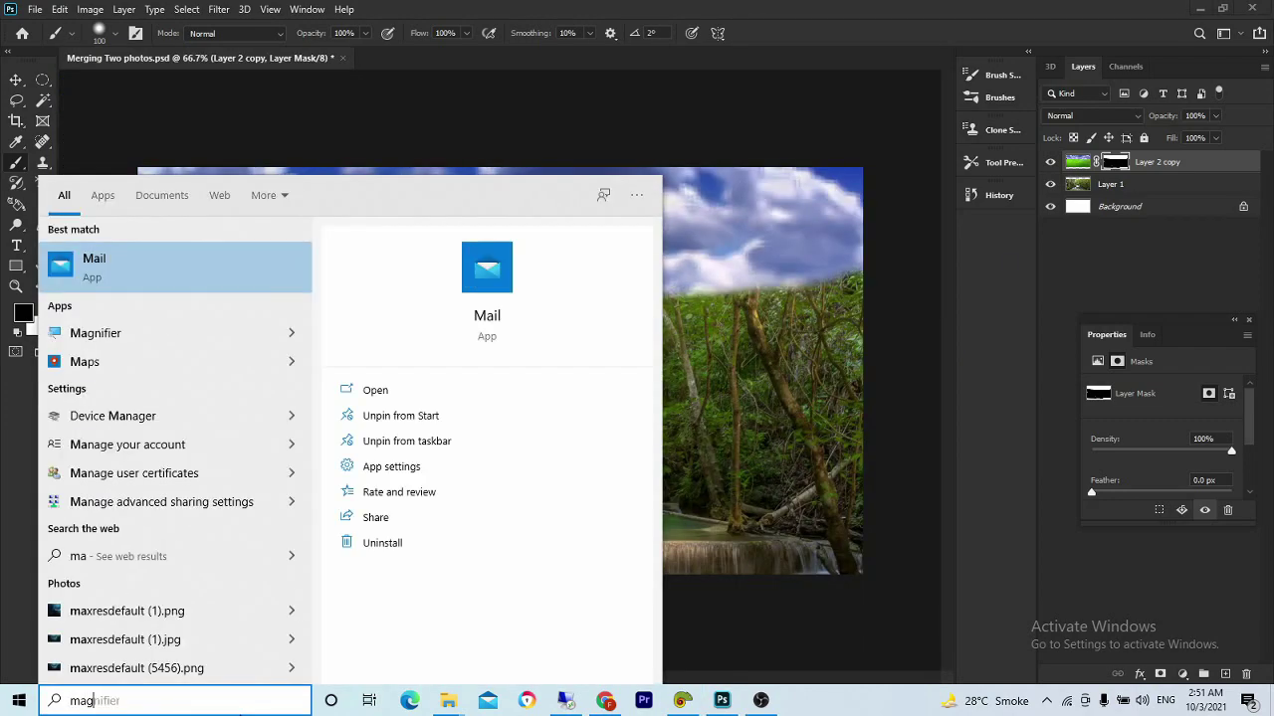
key(Escape)
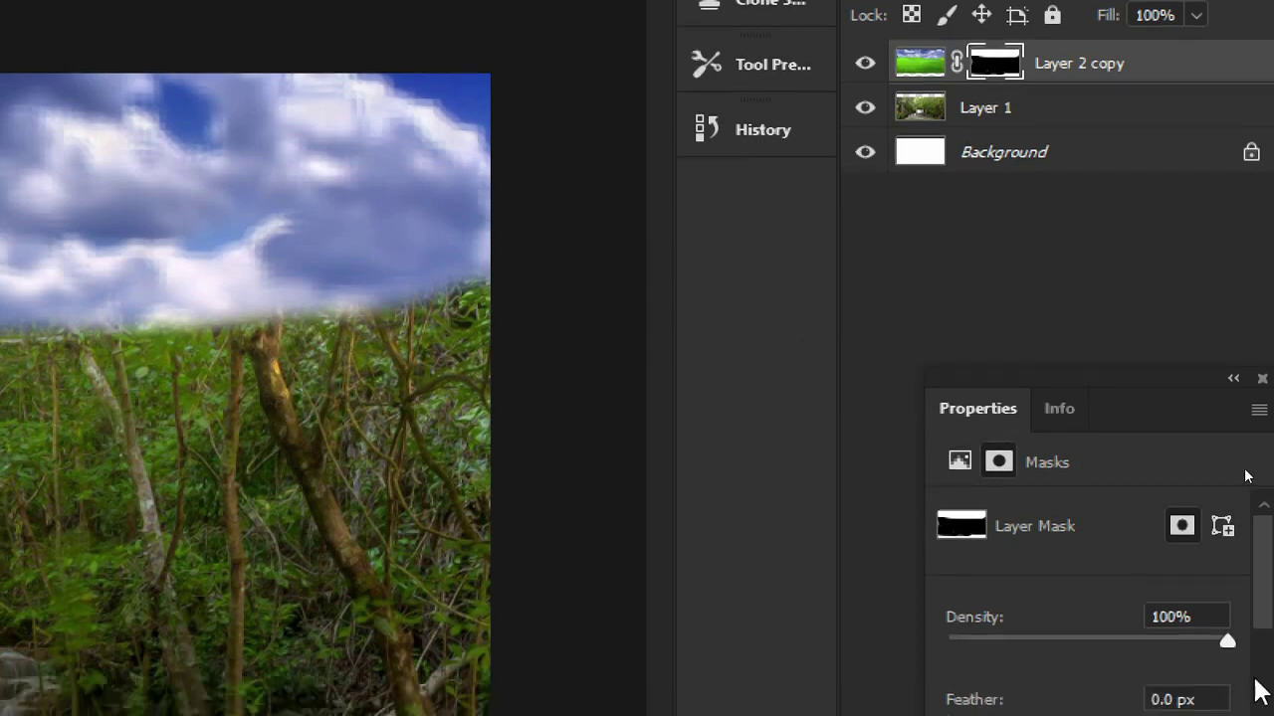
key(ctrl+minus)
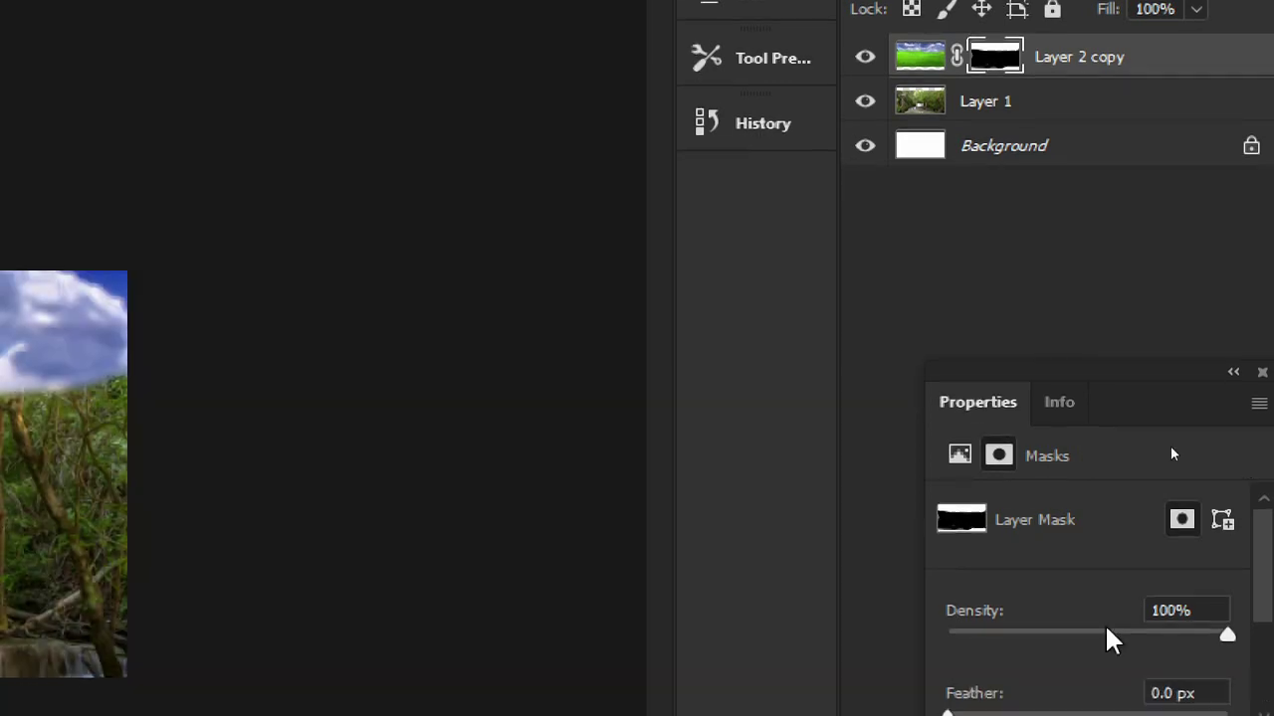